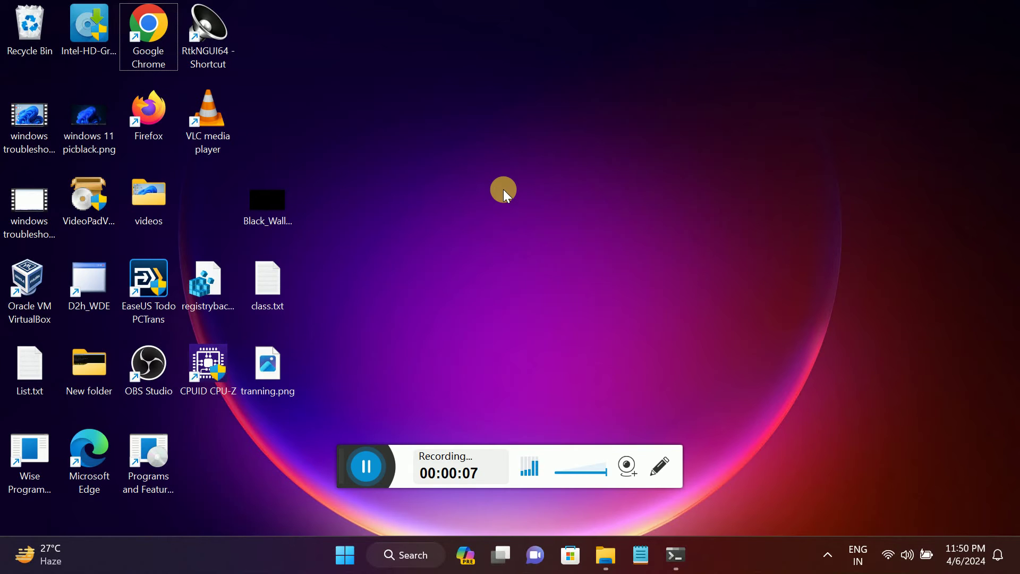
Open Quick Settings to see the Wi-Fi connection to METRO BROADBAND_5G.
{"action": "left_click", "coordinate": [889, 547]}
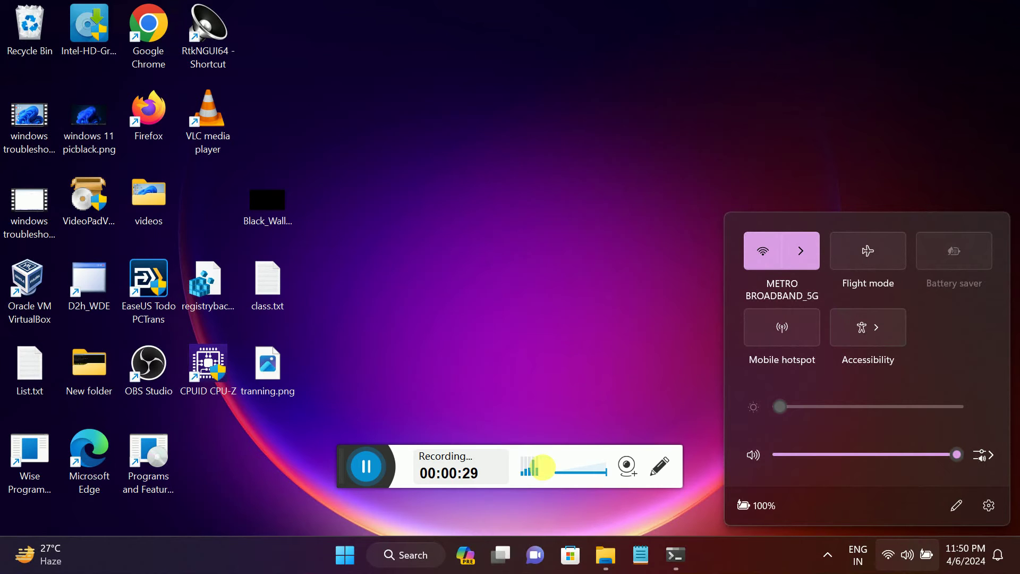
From the Wi-Fi tray icon, go to Network & internet settings and open the WiFi page.
{"action": "left_click", "coordinate": [886, 559]}
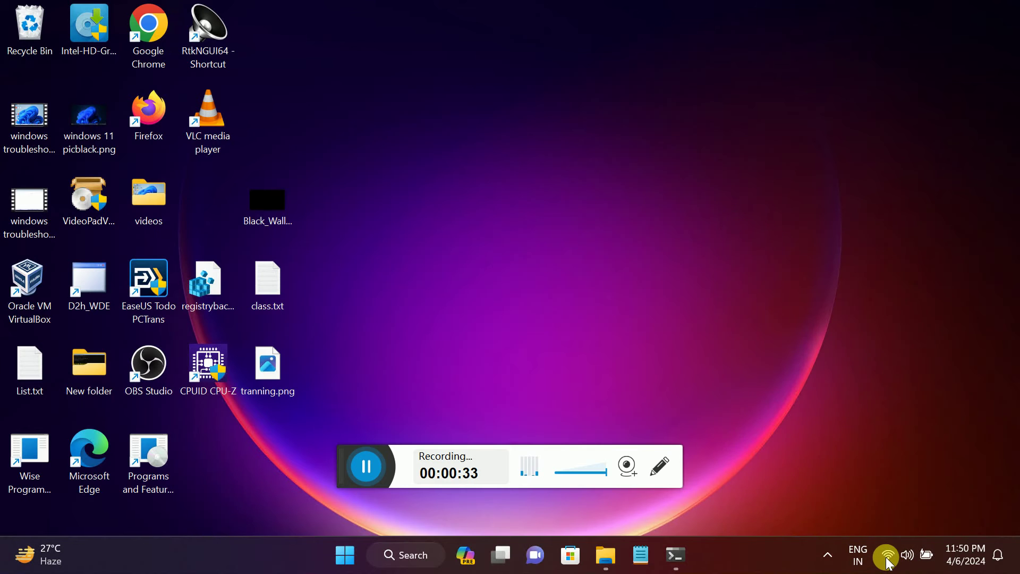
{"action": "right_click", "coordinate": [891, 562]}
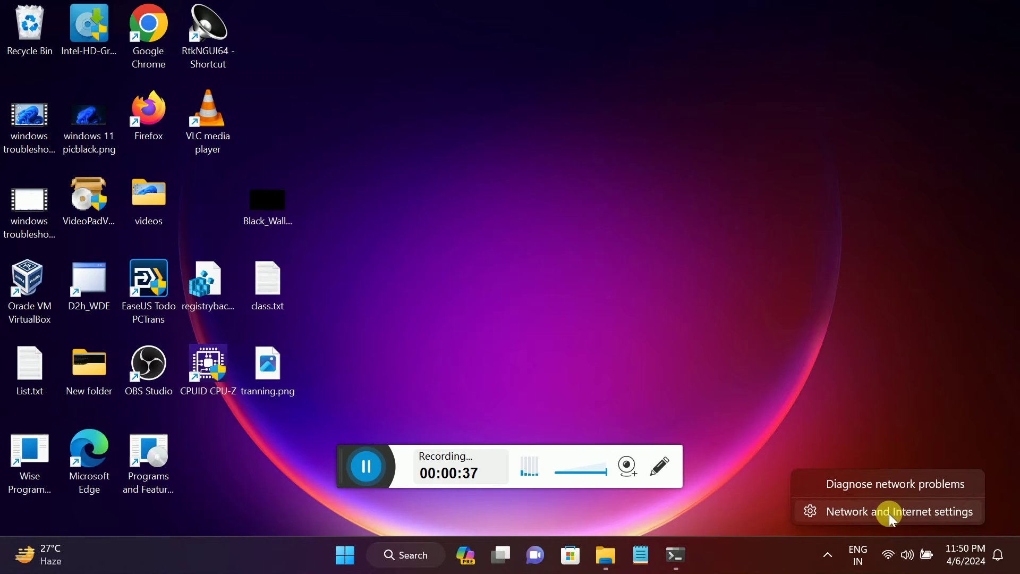
{"action": "left_click", "coordinate": [910, 512]}
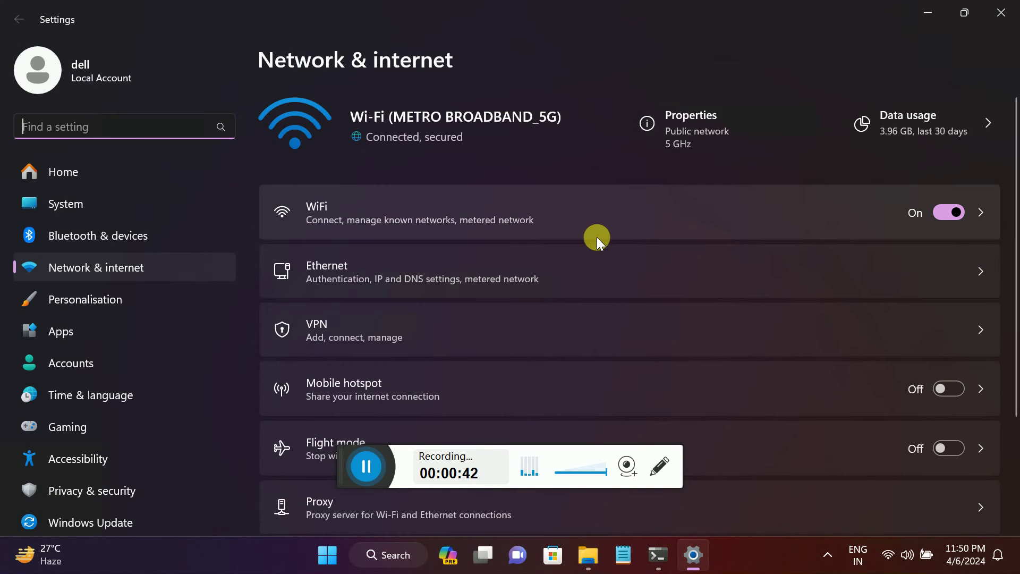
{"action": "scroll", "coordinate": [456, 218], "scroll_direction": "down", "scroll_amount": 2}
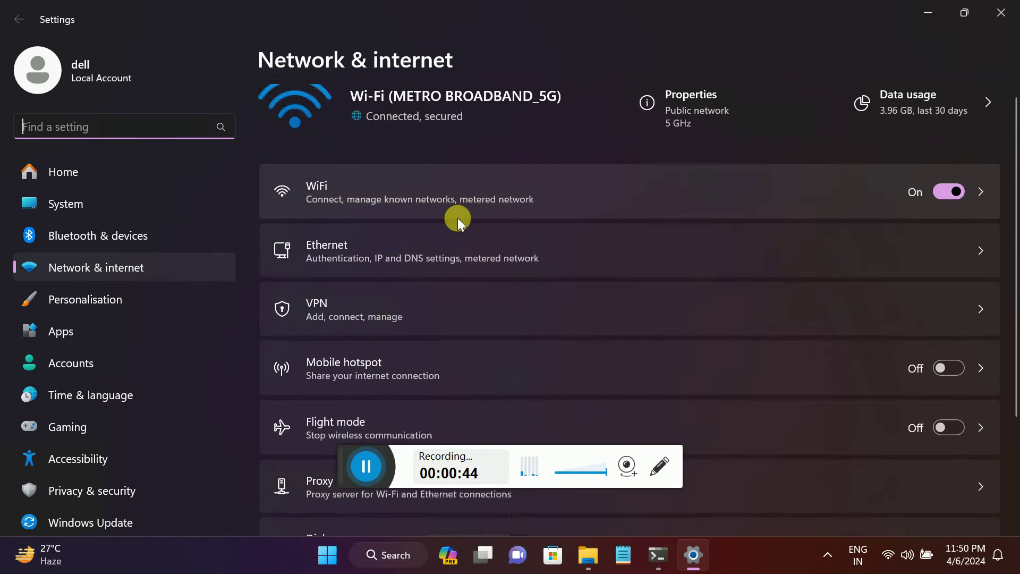
{"action": "scroll", "coordinate": [452, 214], "scroll_direction": "up", "scroll_amount": 2}
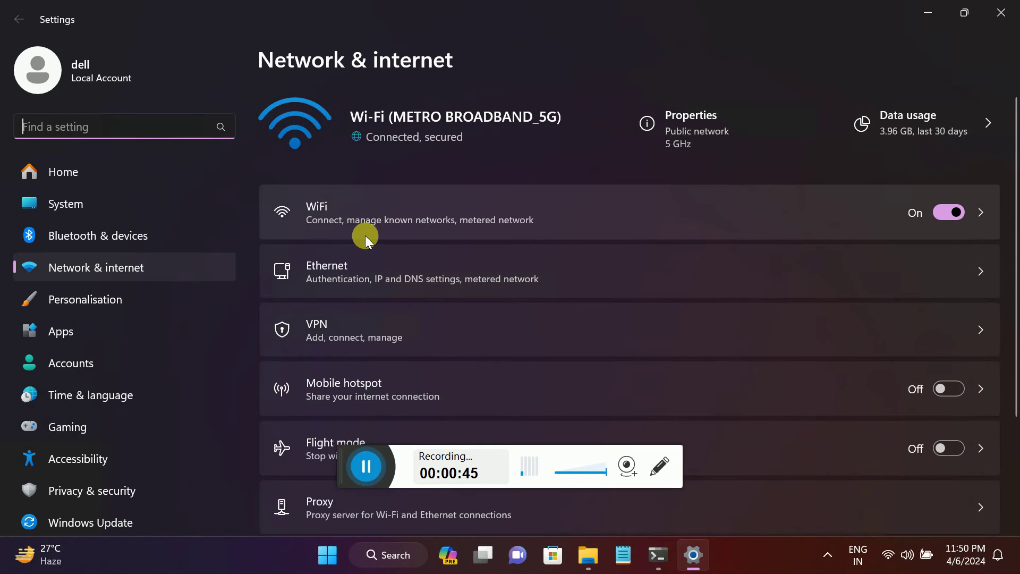
{"action": "left_click", "coordinate": [378, 222]}
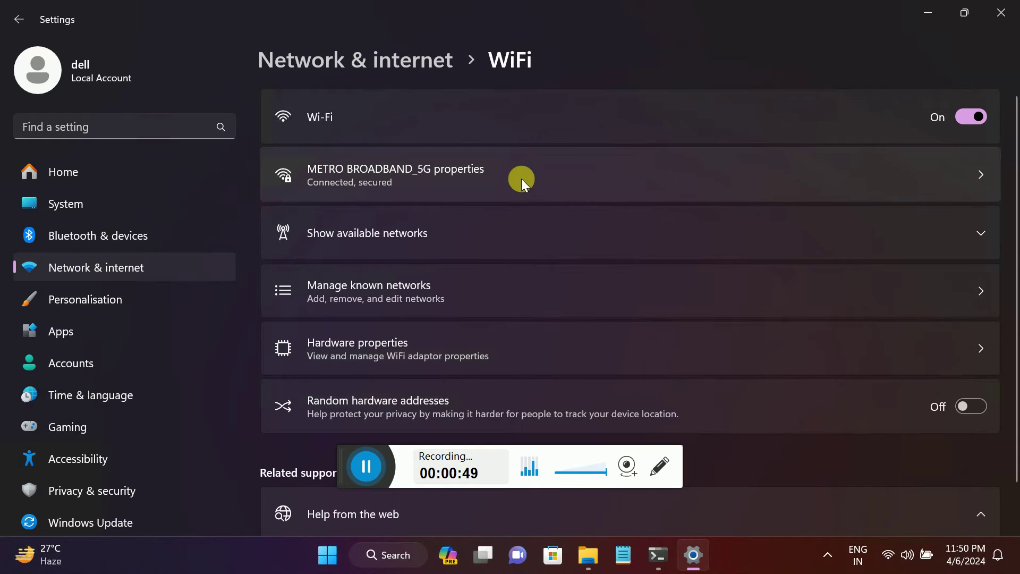
Forget the saved Jio and Lenovo k8 networks under Manage known networks.
{"action": "left_click", "coordinate": [400, 291]}
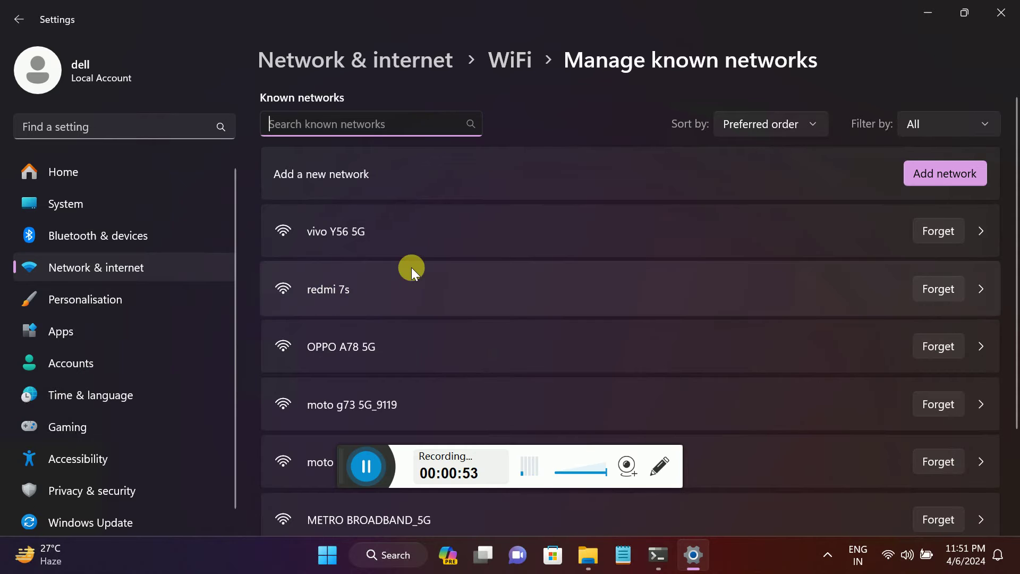
{"action": "scroll", "coordinate": [482, 218], "scroll_direction": "down", "scroll_amount": 2}
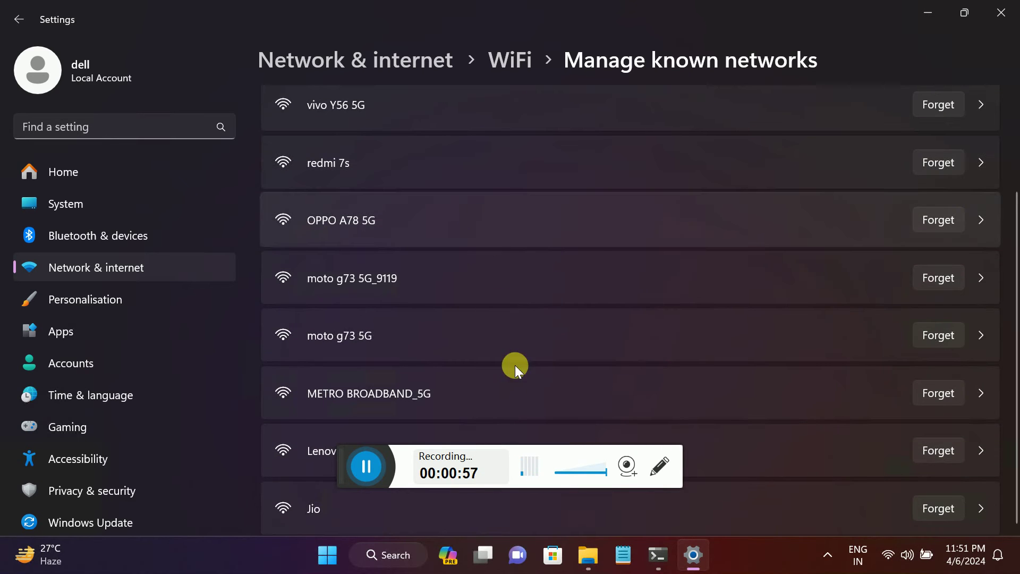
{"action": "left_click", "coordinate": [937, 509]}
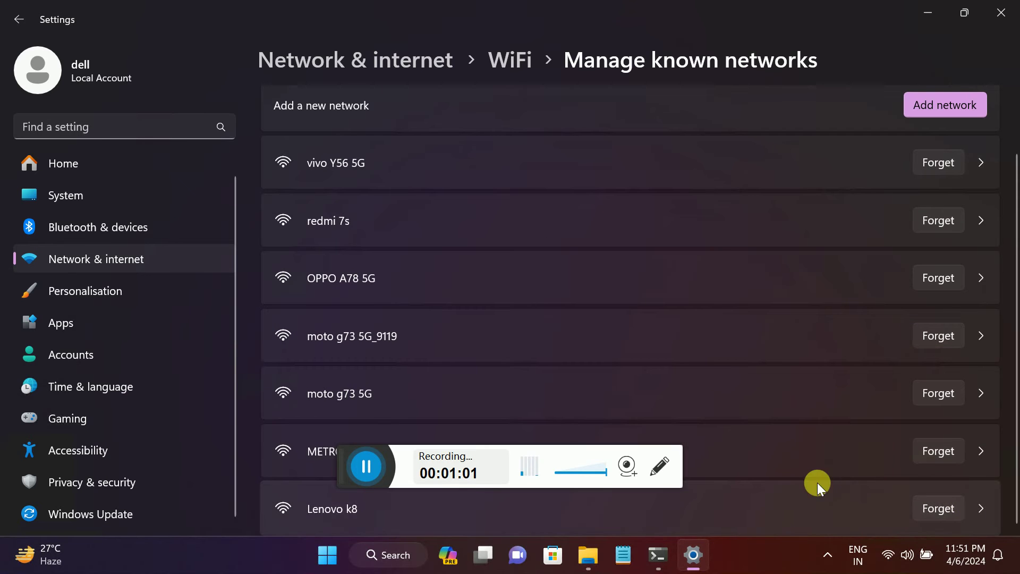
{"action": "left_click", "coordinate": [949, 509]}
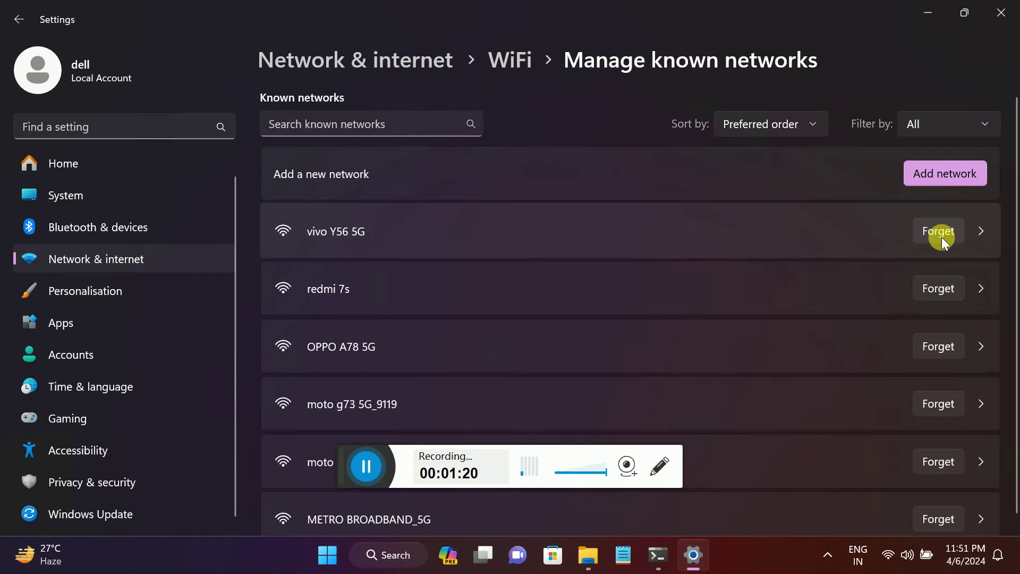
{"action": "left_click", "coordinate": [887, 555]}
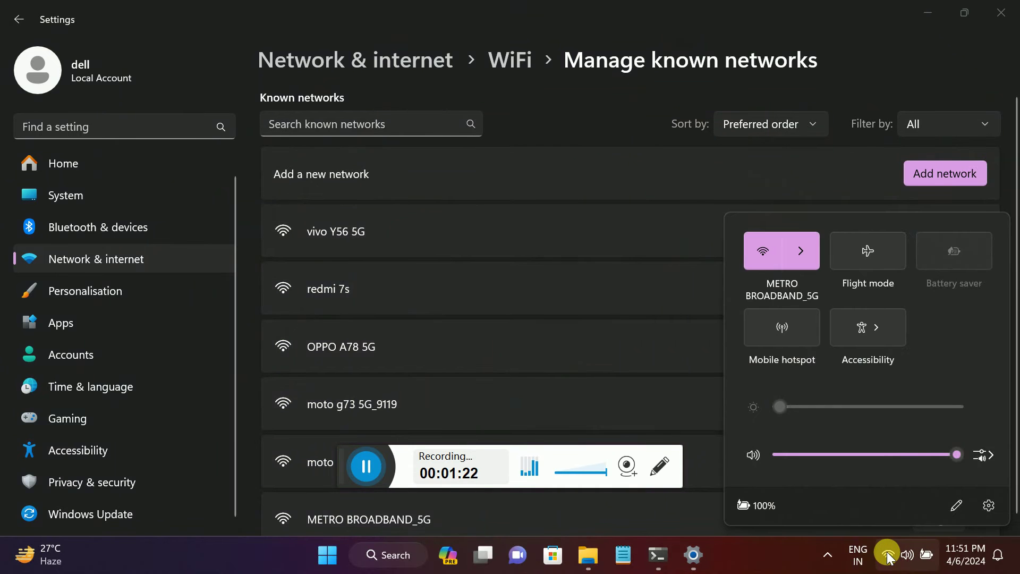
Connect to the realme 11 Pro 5G network from the Quick Settings Wi-Fi list.
{"action": "left_click", "coordinate": [799, 253]}
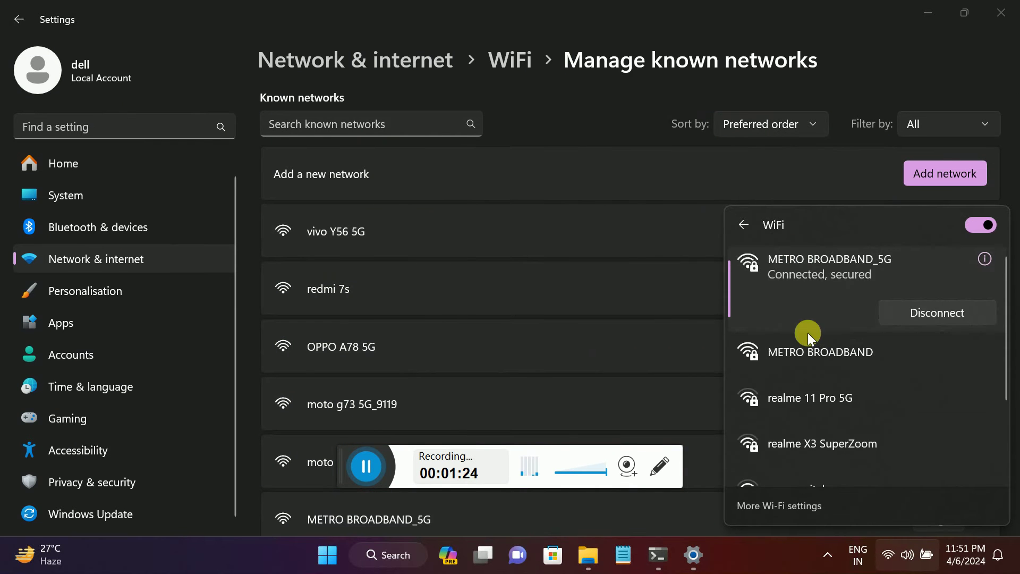
{"action": "left_click", "coordinate": [807, 401]}
{"action": "left_click", "coordinate": [905, 425]}
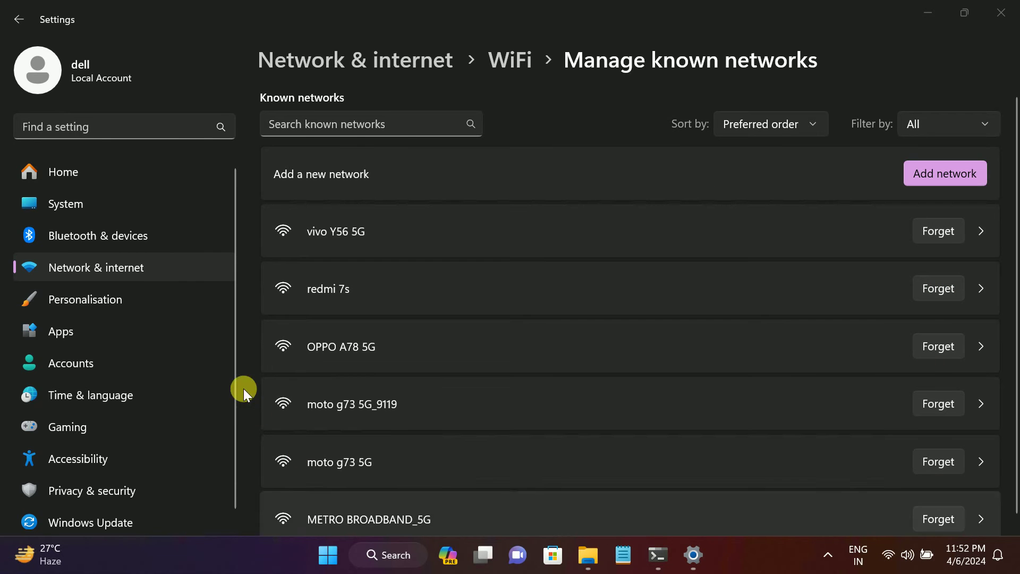
Close Settings and launch Network Connections by running ncpa.cpl from the Run dialog.
{"action": "left_click", "coordinate": [1005, 11]}
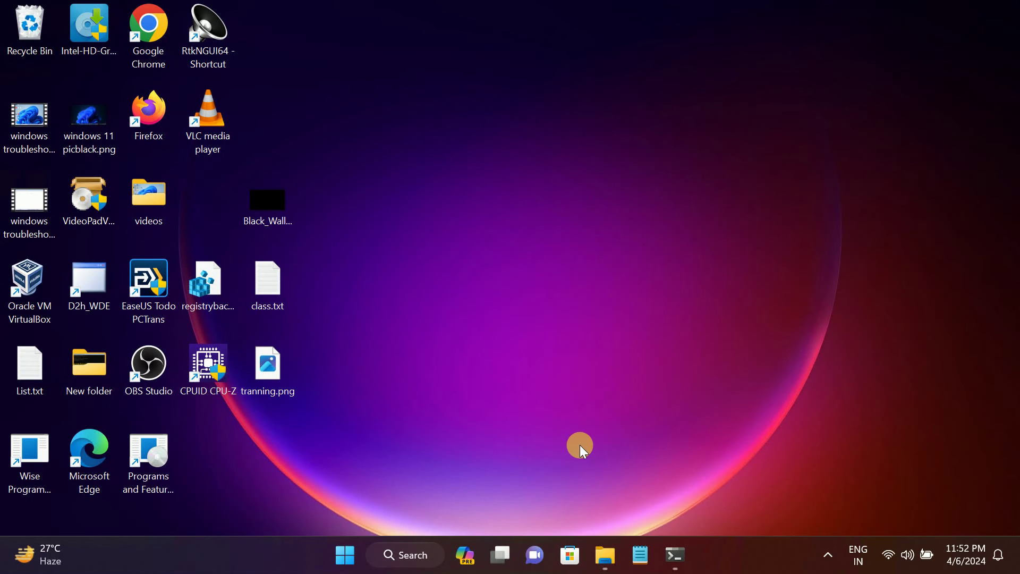
{"action": "key", "text": "super+r"}
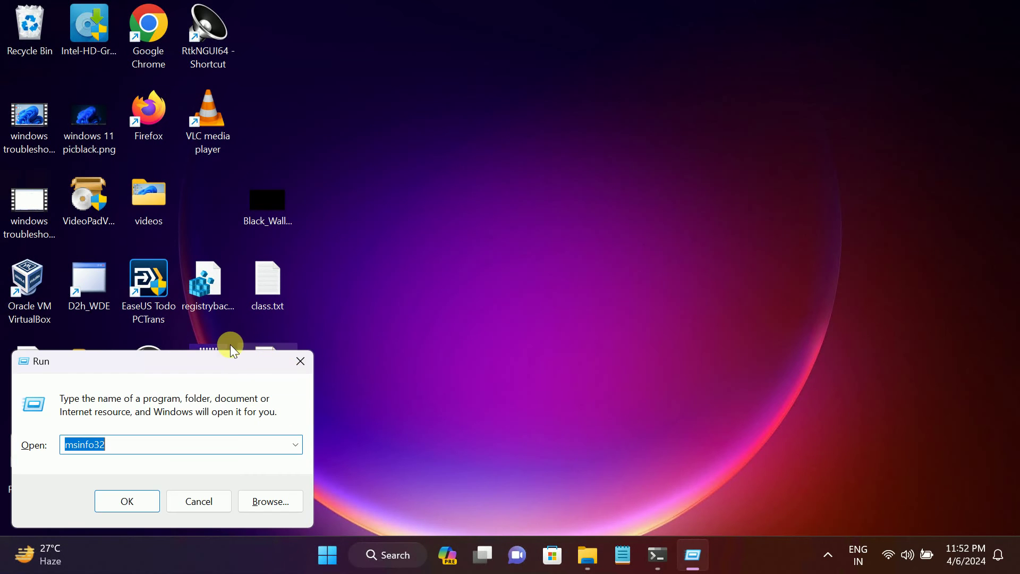
{"action": "left_click_drag", "start_coordinate": [221, 359], "coordinate": [618, 250]}
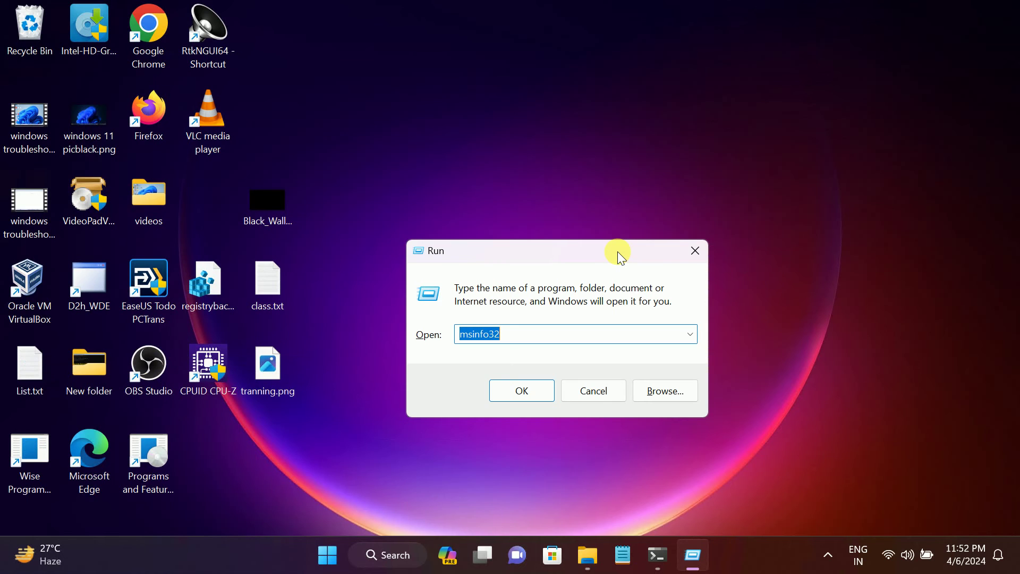
{"action": "type", "text": "ncpa"}
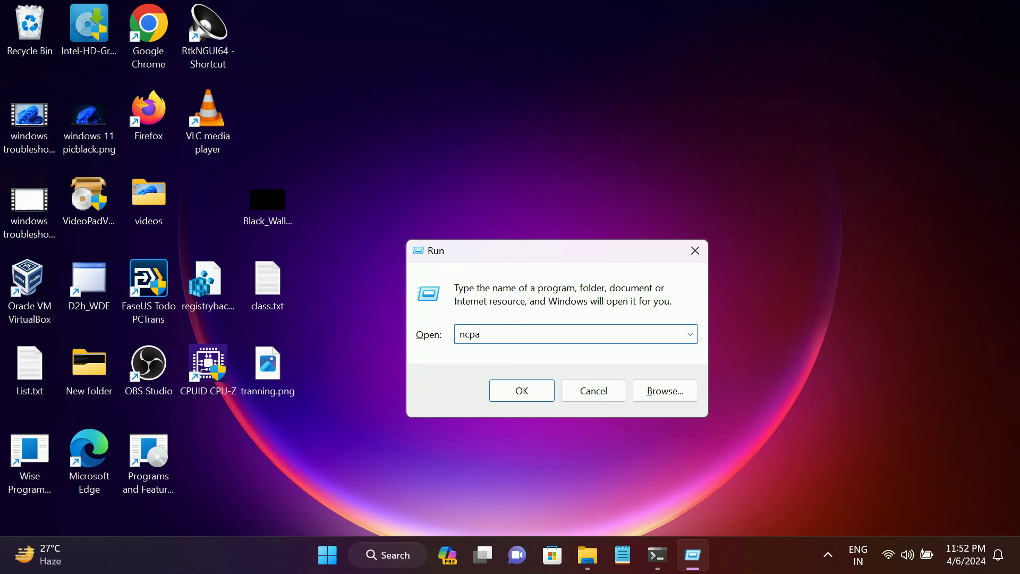
{"action": "type", "text": ".cpl"}
{"action": "key", "text": "Return"}
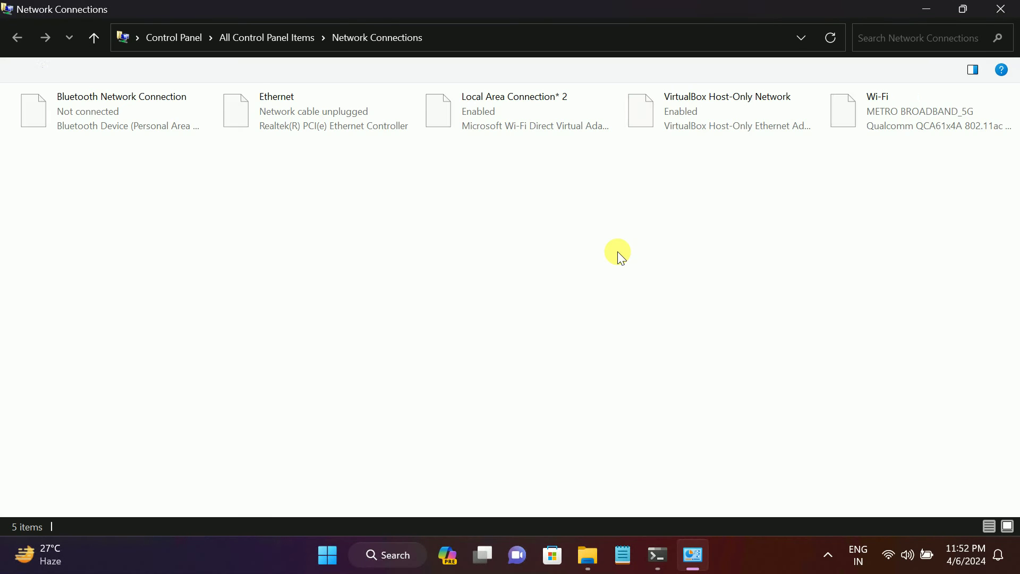
Enable the VirtualBox Host-Only Network adapter, then close Network Connections.
{"action": "left_click", "coordinate": [898, 112]}
{"action": "right_click", "coordinate": [893, 111]}
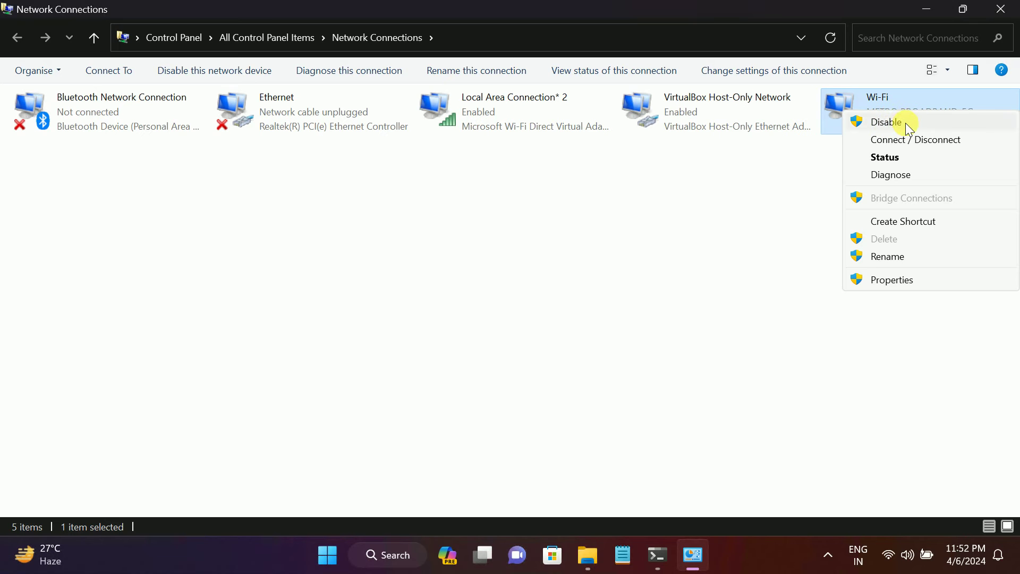
{"action": "left_click", "coordinate": [760, 250]}
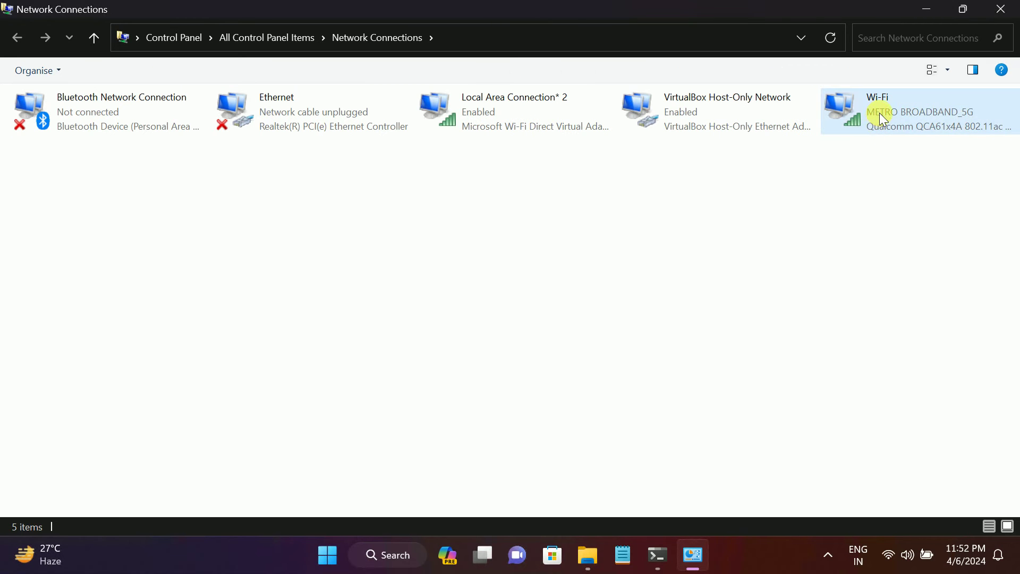
{"action": "left_click", "coordinate": [878, 112]}
{"action": "right_click", "coordinate": [878, 113]}
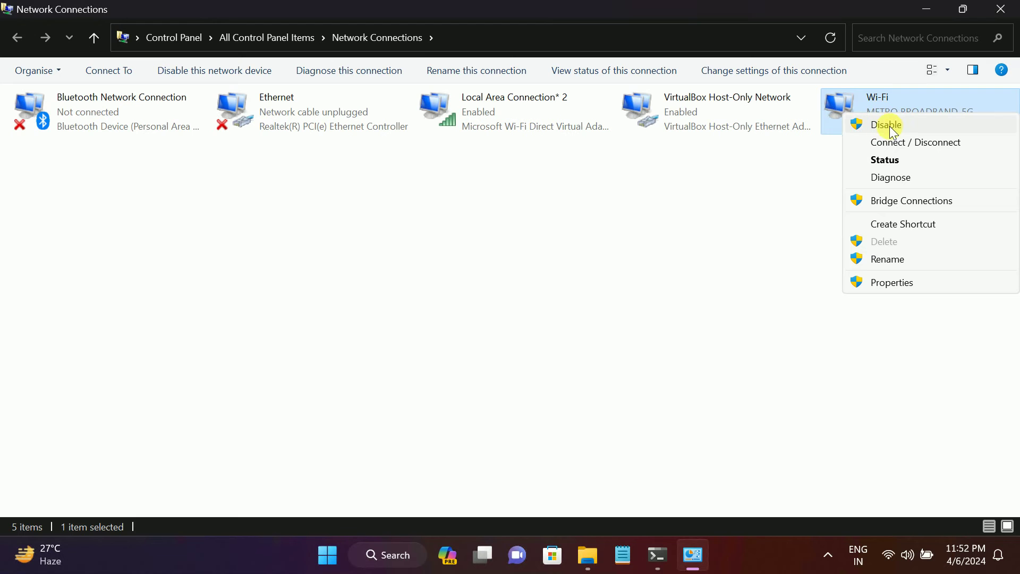
{"action": "left_click", "coordinate": [684, 113]}
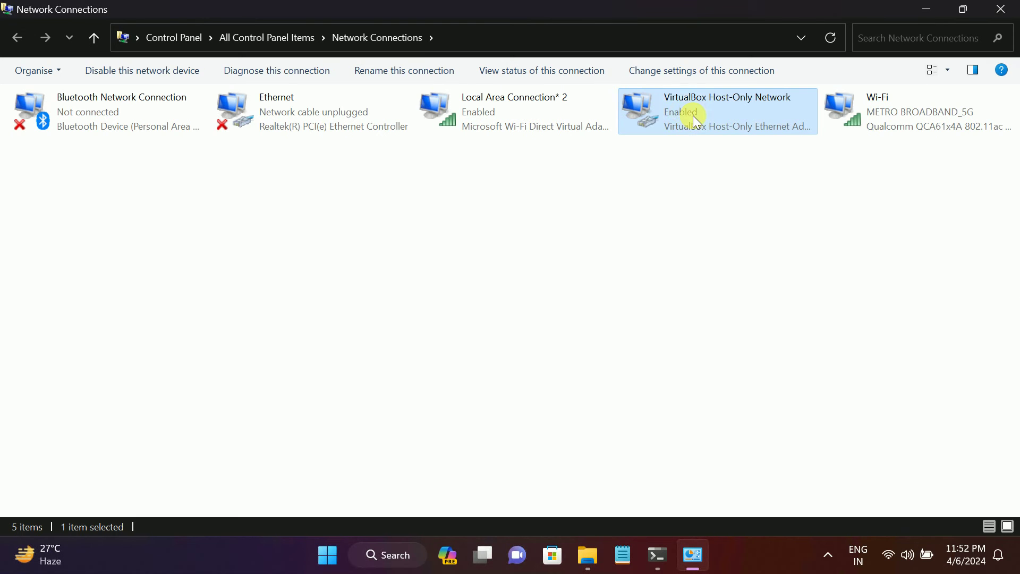
{"action": "right_click", "coordinate": [684, 113]}
{"action": "key", "text": "Escape"}
{"action": "right_click", "coordinate": [687, 112]}
{"action": "left_click", "coordinate": [761, 124]}
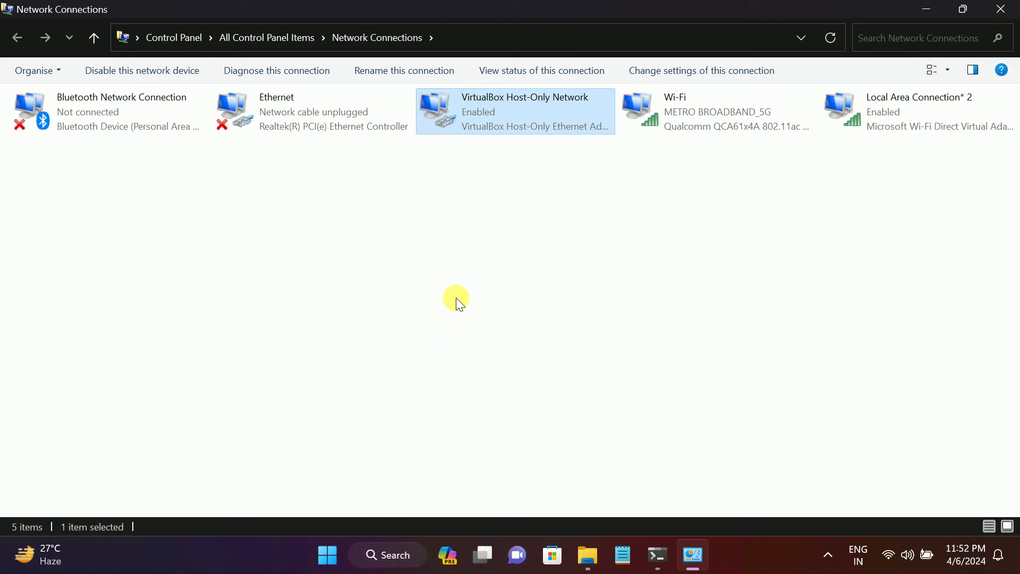
{"action": "left_click", "coordinate": [1001, 9]}
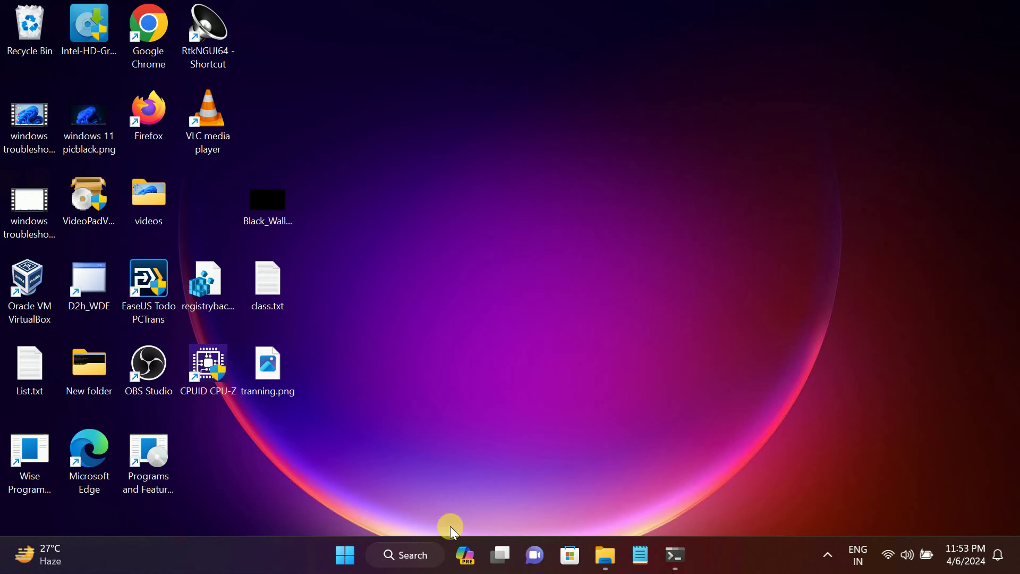
Search for cmd and launch Command Prompt as administrator.
{"action": "left_click", "coordinate": [414, 558]}
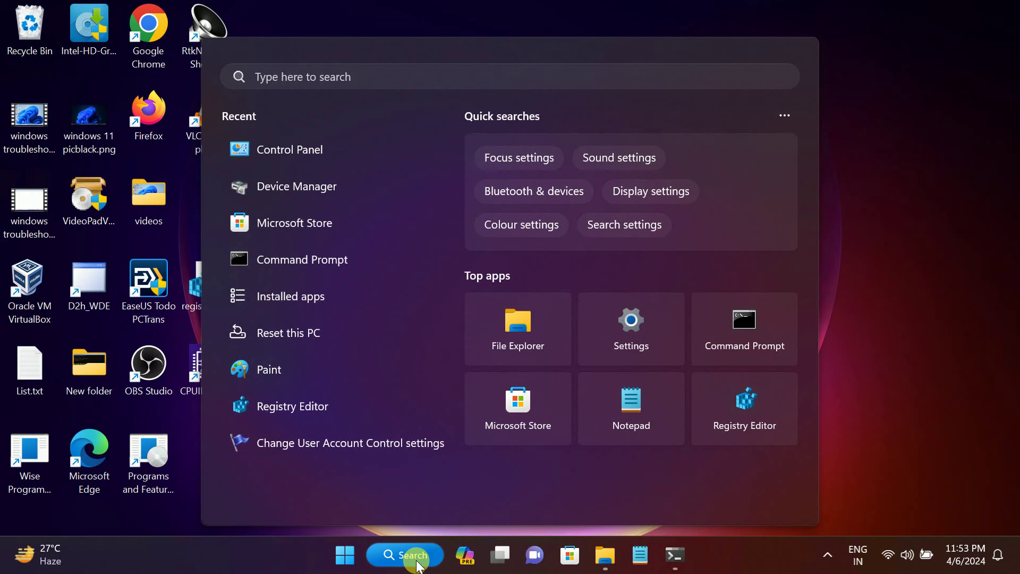
{"action": "left_click", "coordinate": [410, 548]}
{"action": "left_click", "coordinate": [409, 548]}
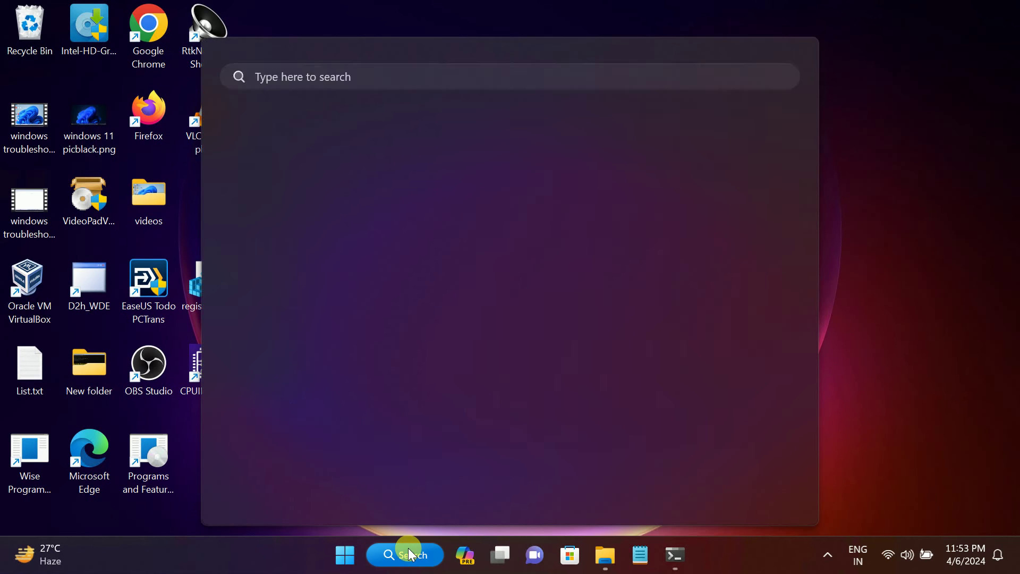
{"action": "type", "text": "cmd"}
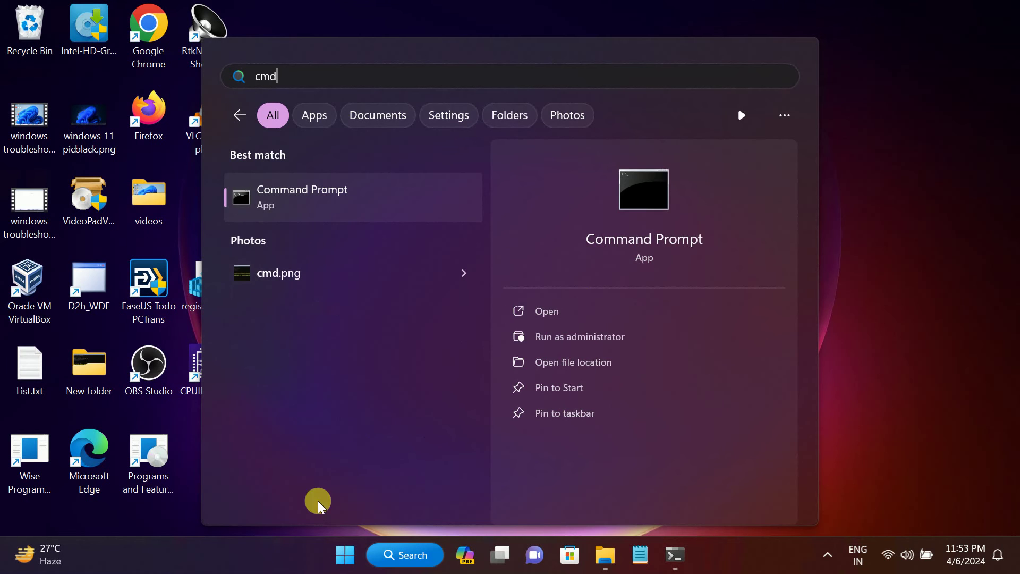
{"action": "left_click", "coordinate": [586, 338]}
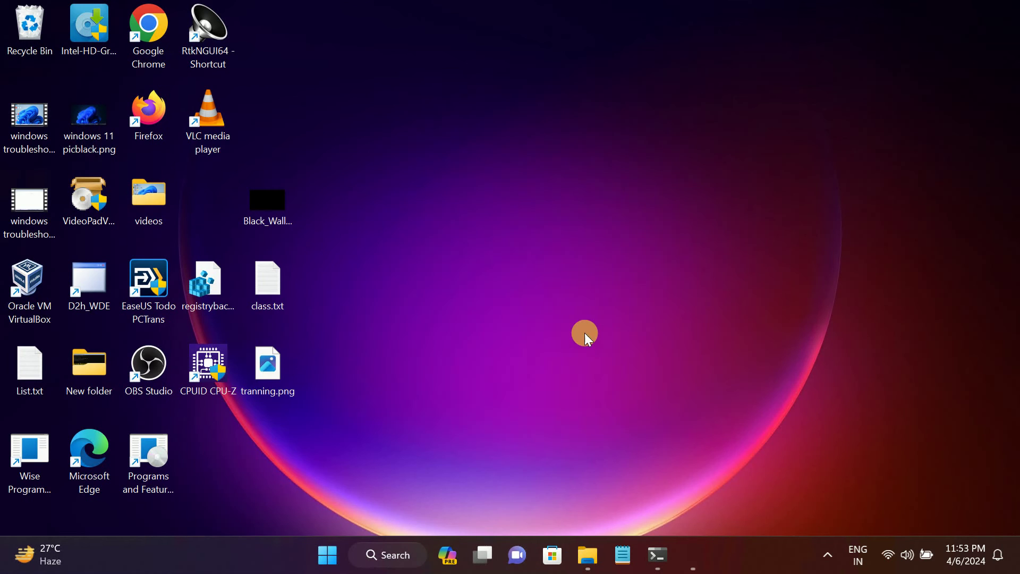
Approve the UAC prompt, maximize the console, and run 'netsh winsock reset'.
{"action": "left_click", "coordinate": [445, 410]}
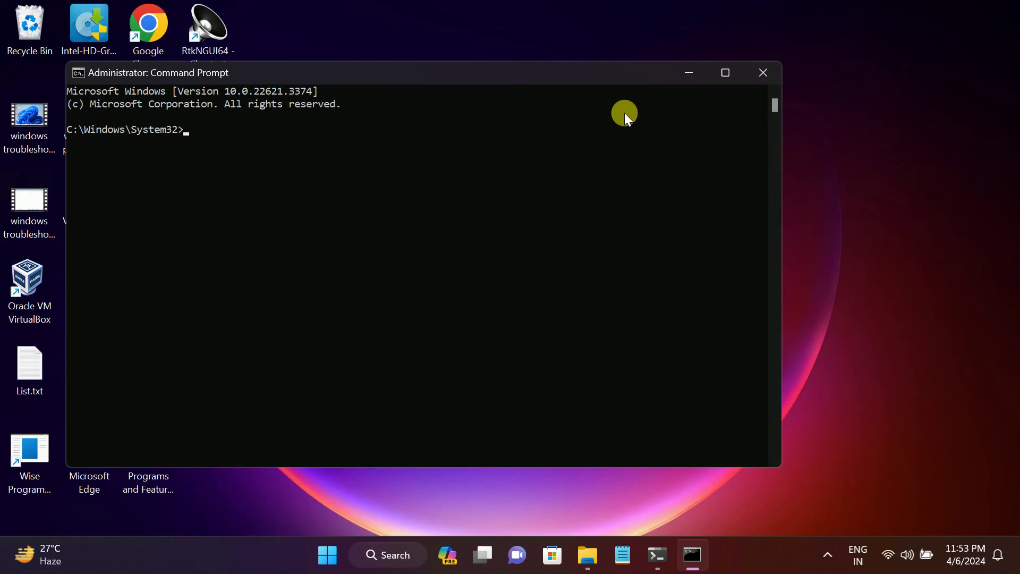
{"action": "left_click", "coordinate": [723, 72]}
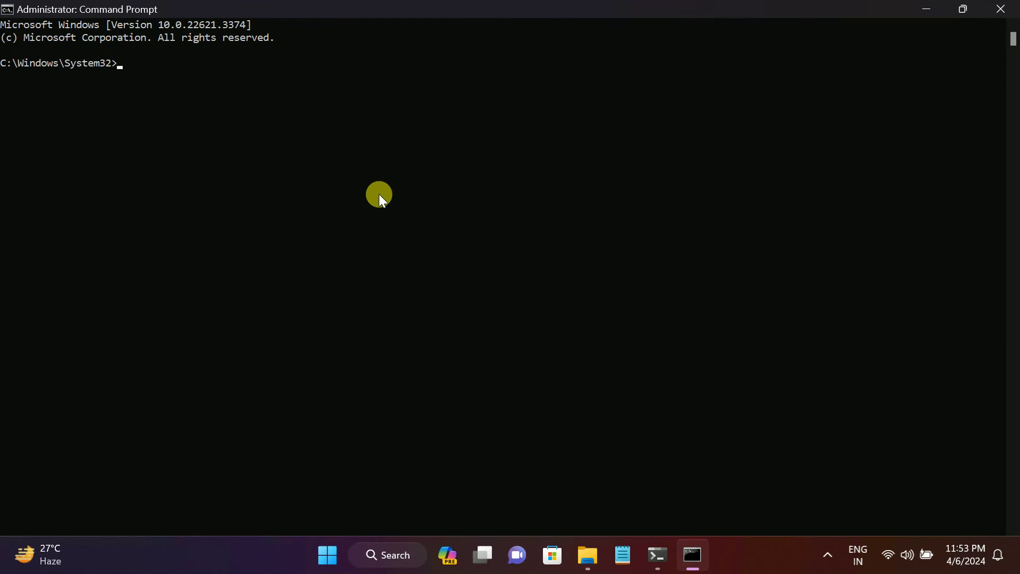
{"action": "type", "text": "netsh wind"}
{"action": "key", "text": "BackSpace"}
{"action": "type", "text": "sock reset"}
{"action": "key", "text": "Return"}
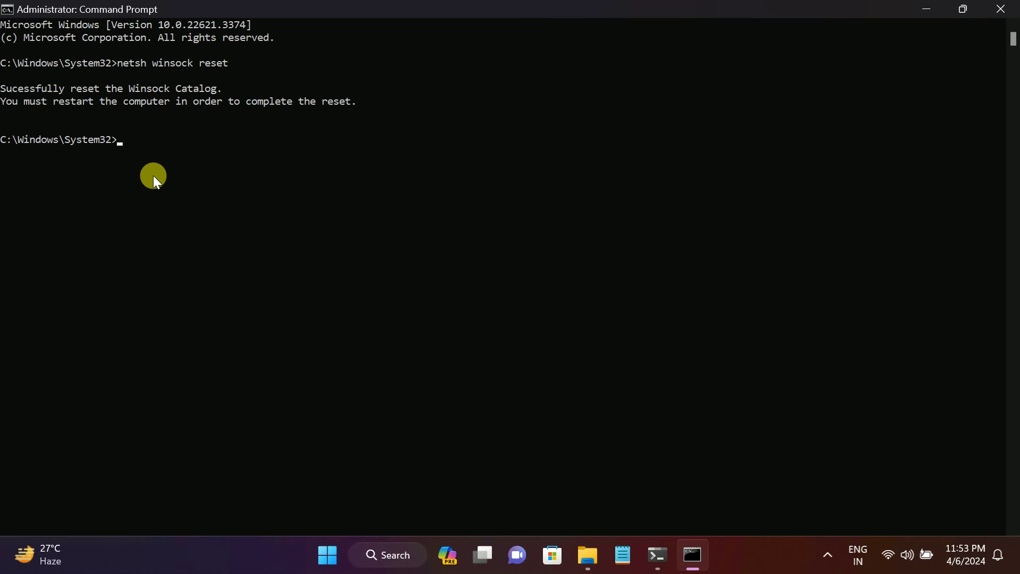
Flush the DNS resolver cache with 'ipconfig /flushdns', correcting the misspelled command.
{"action": "type", "text": "ipconfig /flushnds"}
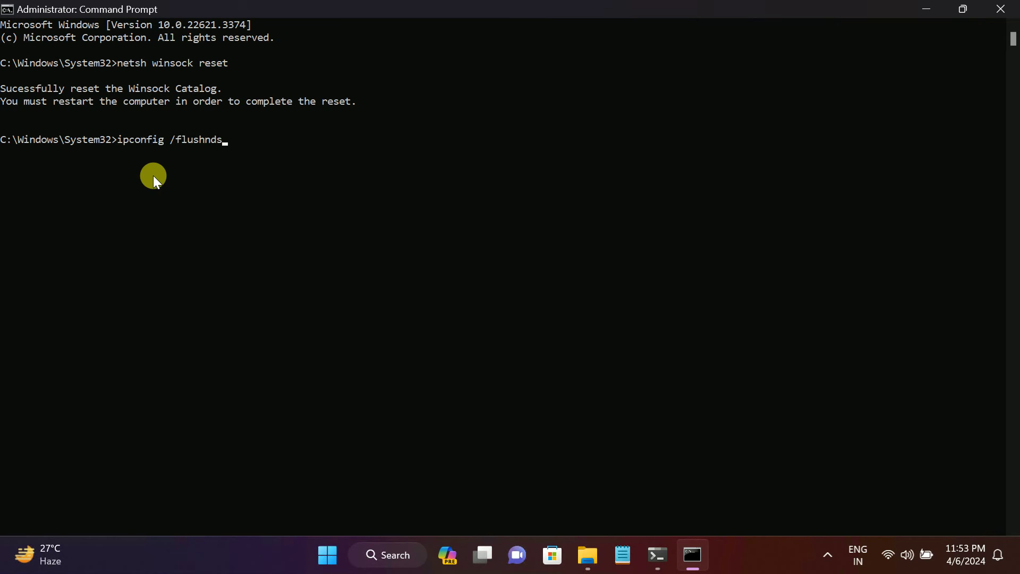
{"action": "key", "text": "BackSpace"}
{"action": "type", "text": "ns"}
{"action": "key", "text": "Return"}
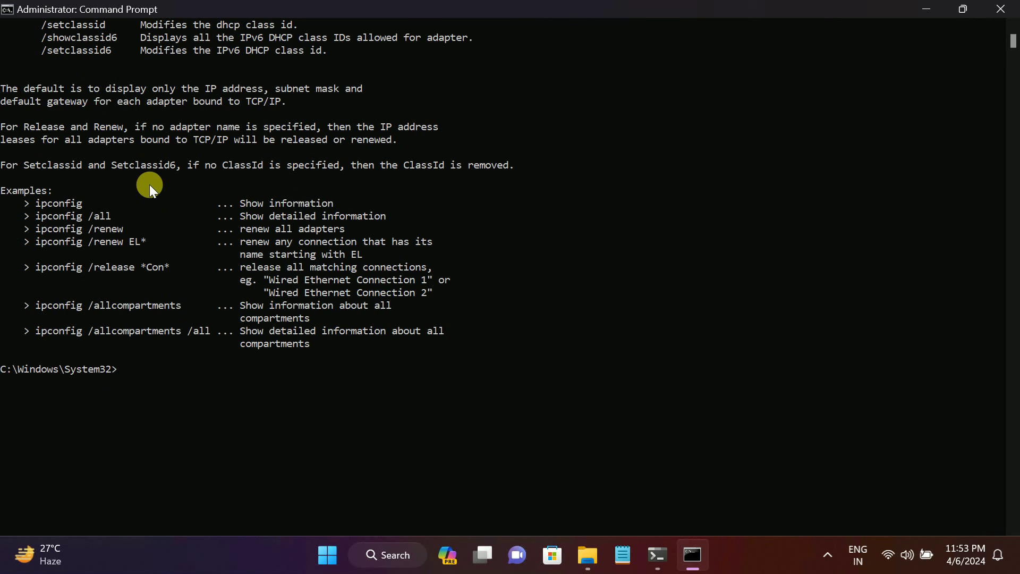
{"action": "key", "text": "Up"}
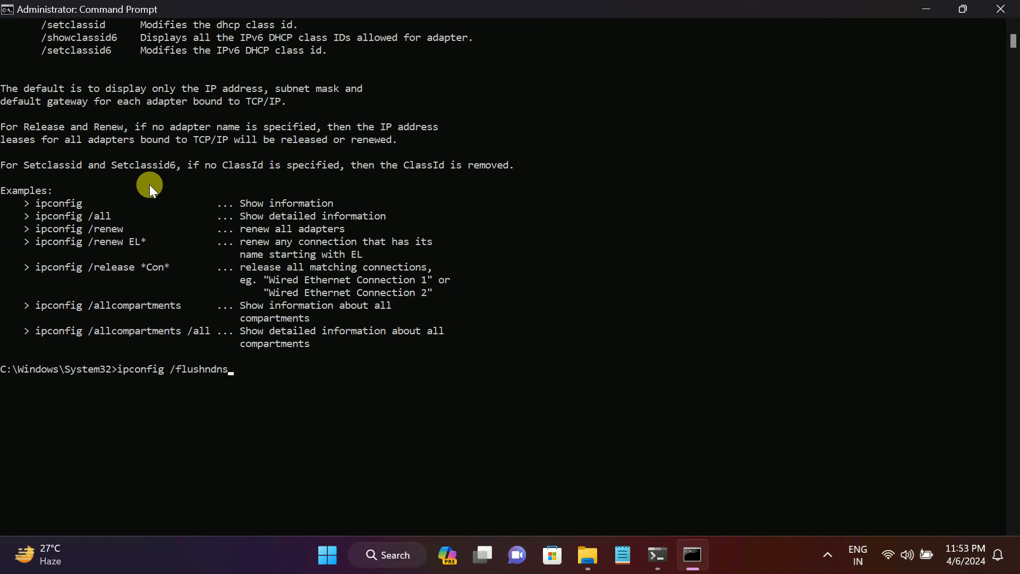
{"action": "key", "text": "BackSpace"}
{"action": "key", "text": "BackSpace"}
{"action": "key", "text": "BackSpace"}
{"action": "key", "text": "BackSpace"}
{"action": "type", "text": "dns"}
{"action": "key", "text": "Return"}
{"action": "scroll", "coordinate": [148, 183], "scroll_direction": "down", "scroll_amount": 4}
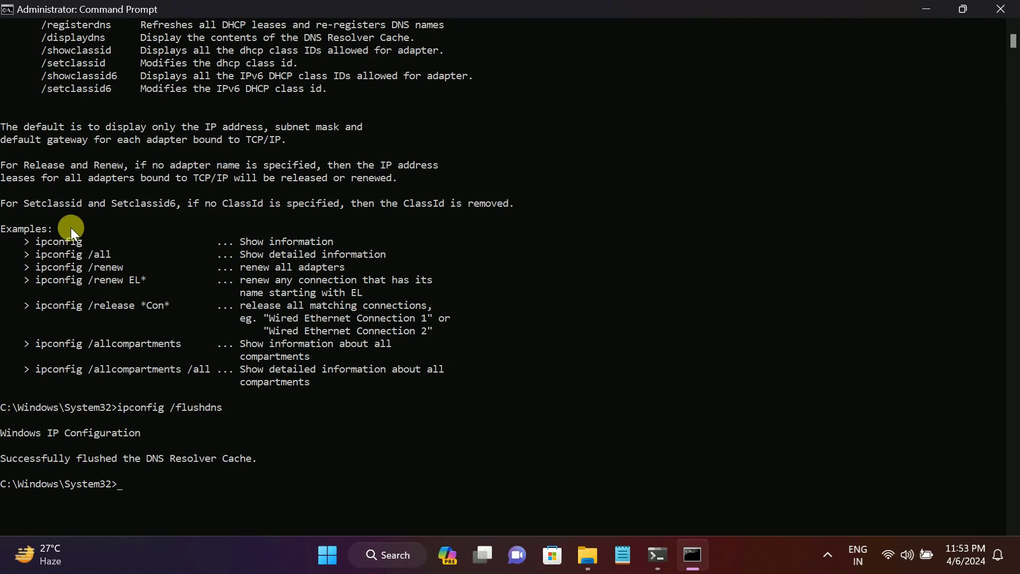
{"action": "mouse_move", "coordinate": [8, 355]}
{"action": "left_mouse_down"}
{"action": "mouse_move", "coordinate": [256, 355]}
{"action": "mouse_move", "coordinate": [12, 344]}
{"action": "left_mouse_up"}
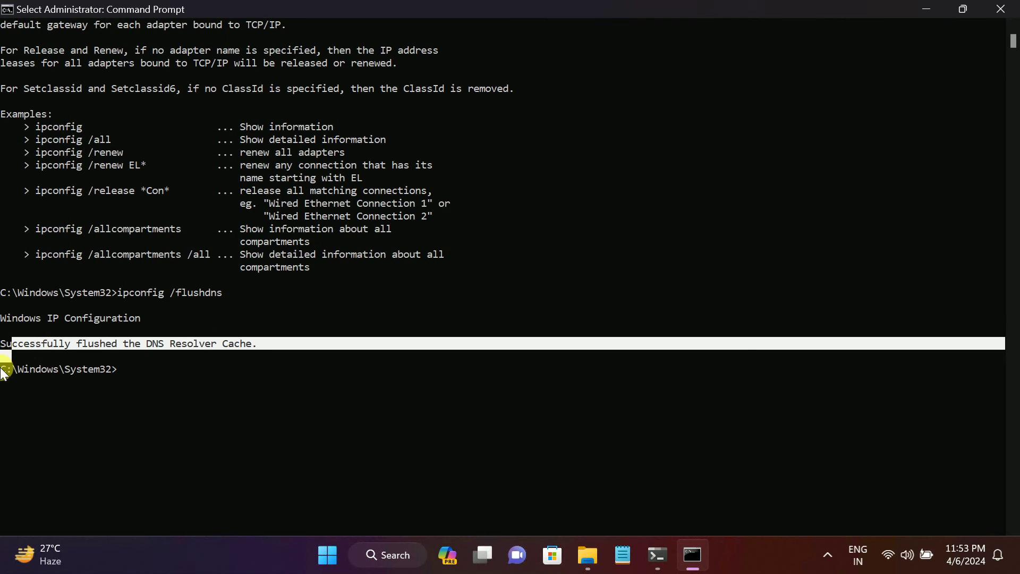
{"action": "left_click", "coordinate": [310, 555]}
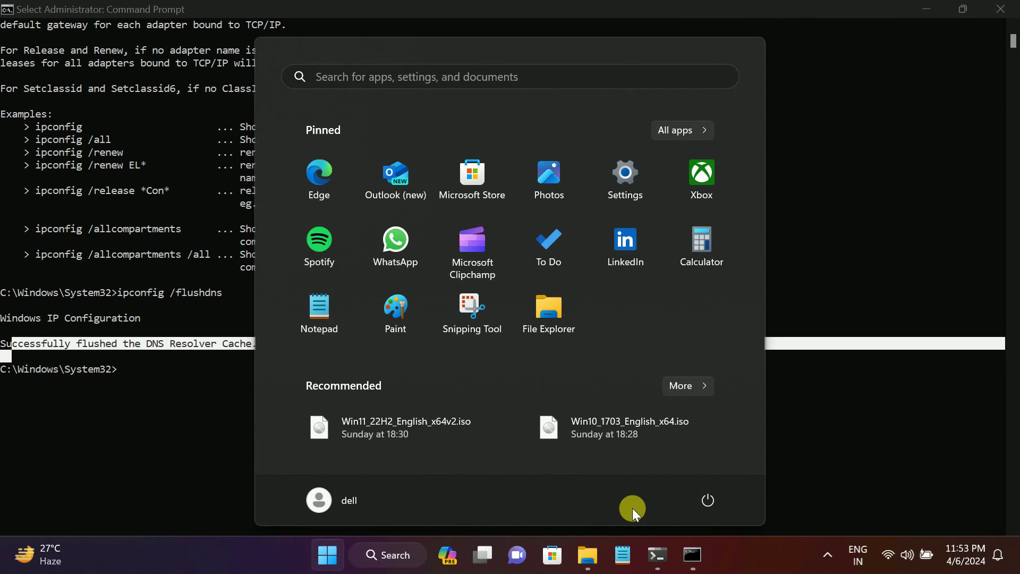
{"action": "left_click", "coordinate": [707, 500]}
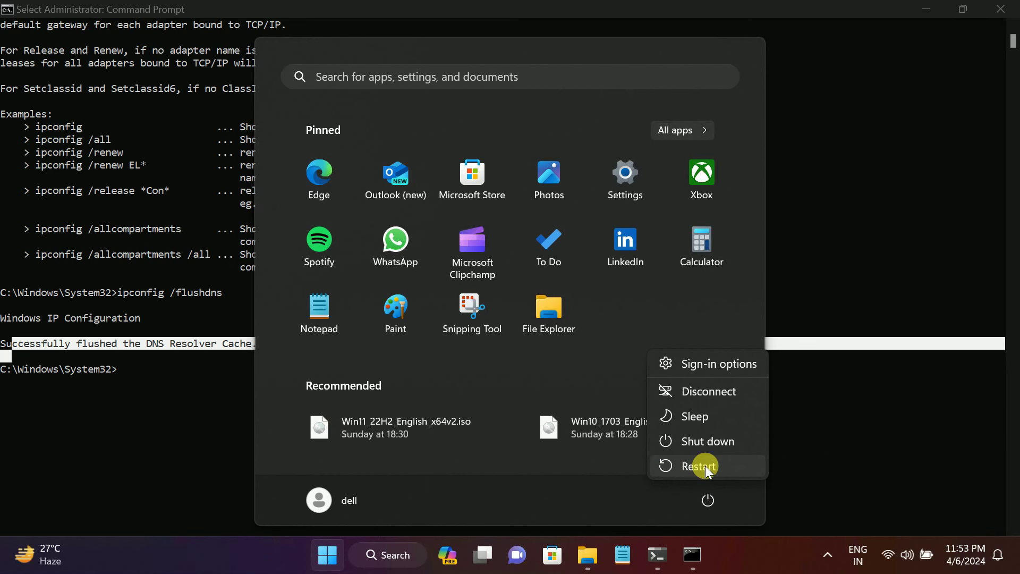
{"action": "left_click", "coordinate": [170, 478]}
{"action": "left_click", "coordinate": [170, 480]}
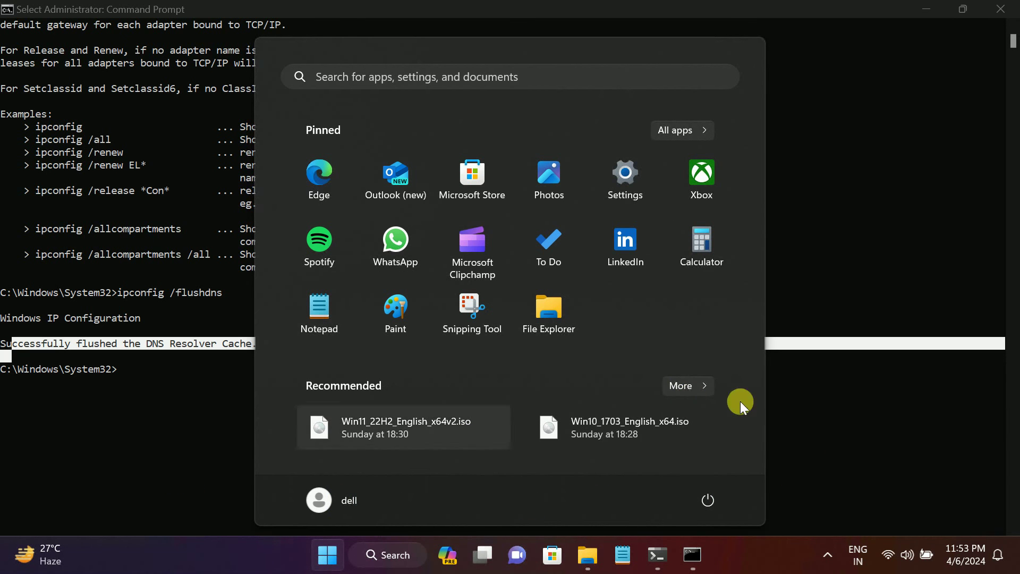
{"action": "left_click", "coordinate": [883, 556]}
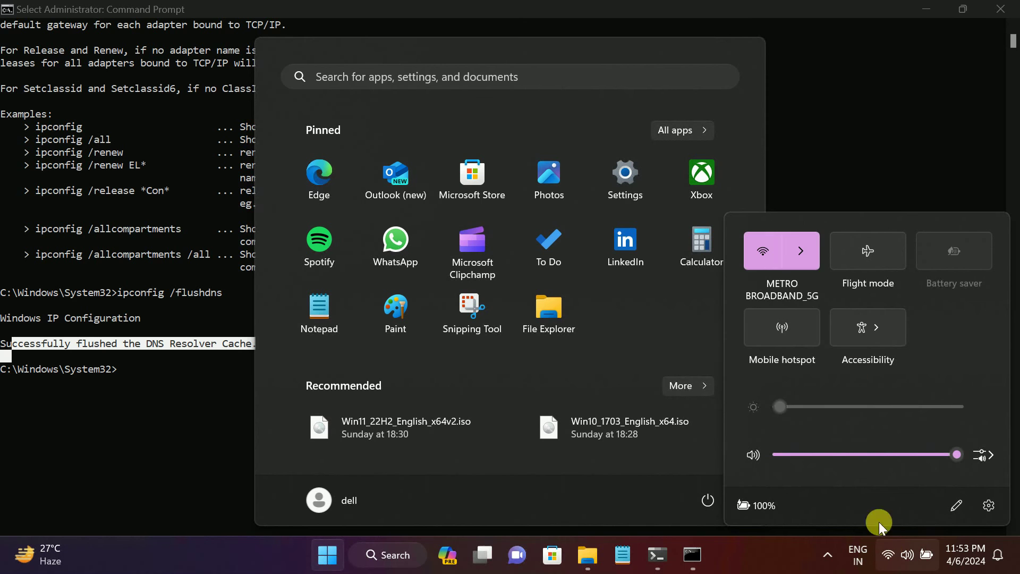
{"action": "left_click", "coordinate": [809, 248]}
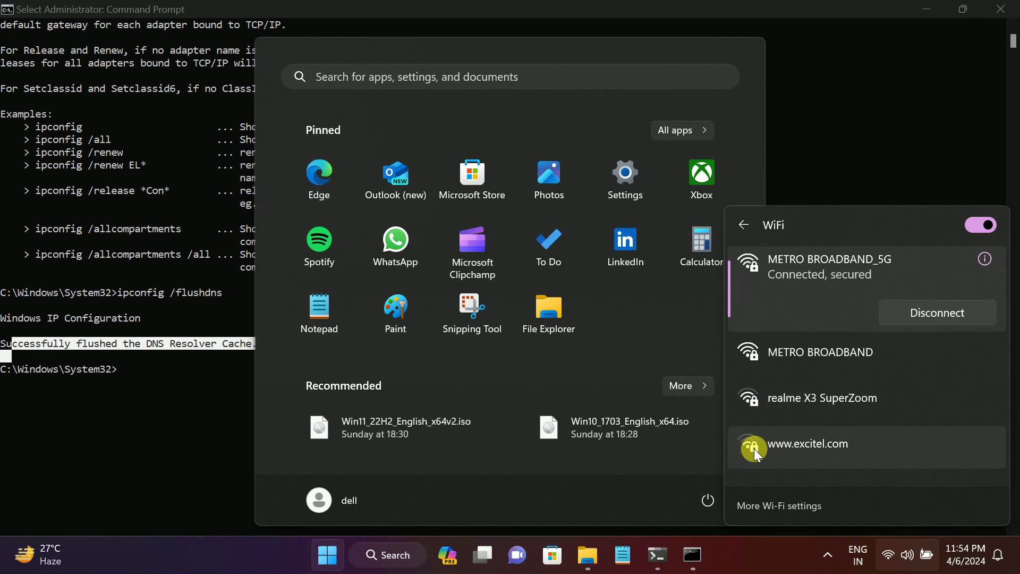
{"action": "scroll", "coordinate": [754, 428], "scroll_direction": "down", "scroll_amount": 1}
{"action": "scroll", "coordinate": [754, 428], "scroll_direction": "down", "scroll_amount": 2}
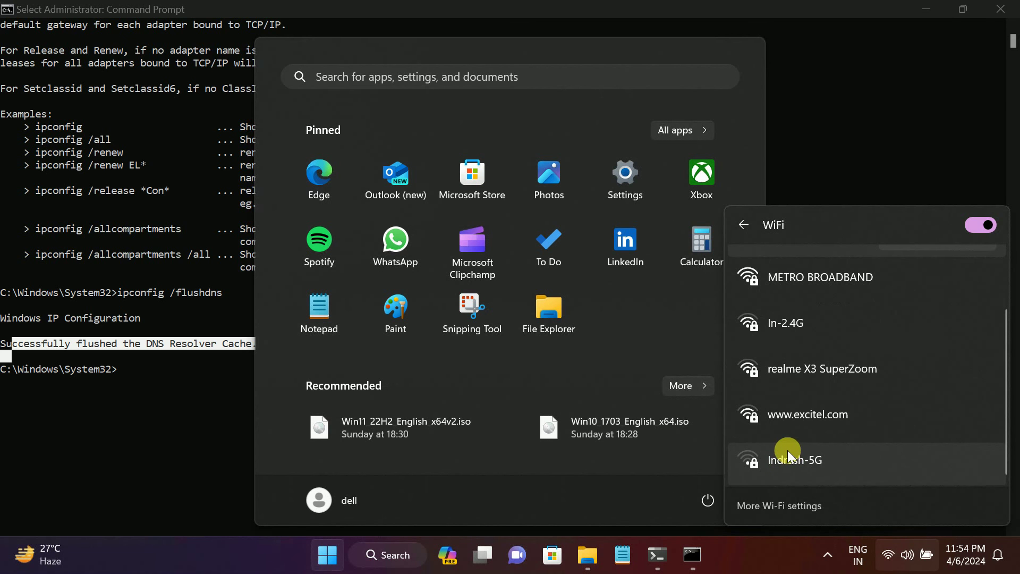
{"action": "scroll", "coordinate": [768, 276], "scroll_direction": "up", "scroll_amount": 2}
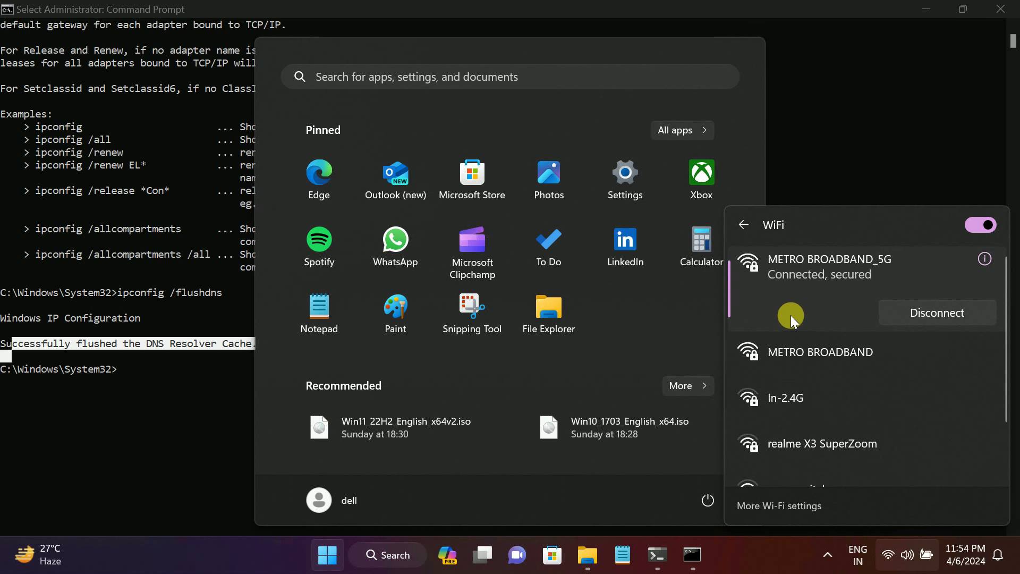
{"action": "left_click", "coordinate": [812, 106]}
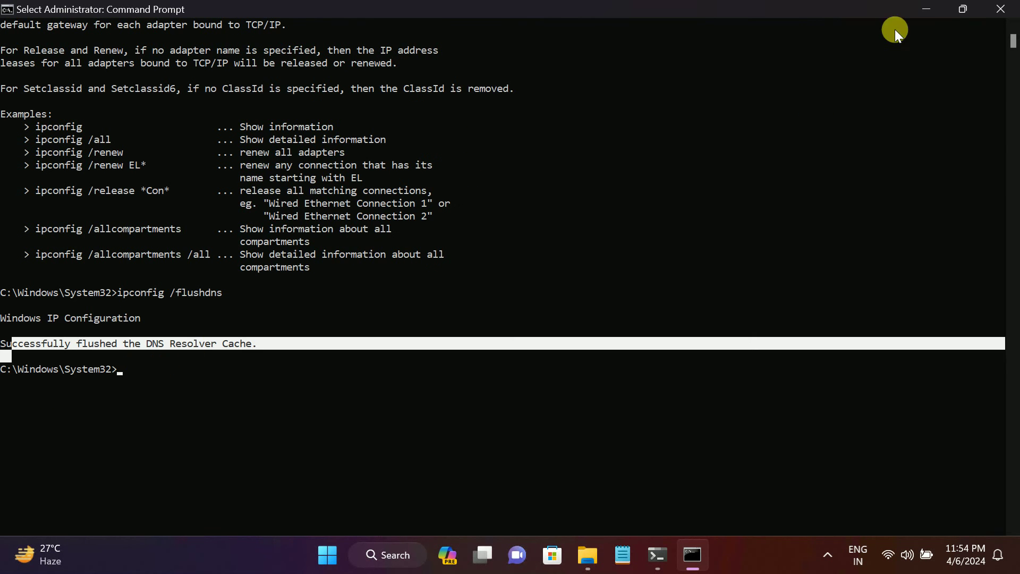
Close Command Prompt and open Device Manager from Windows search.
{"action": "left_click", "coordinate": [1000, 9]}
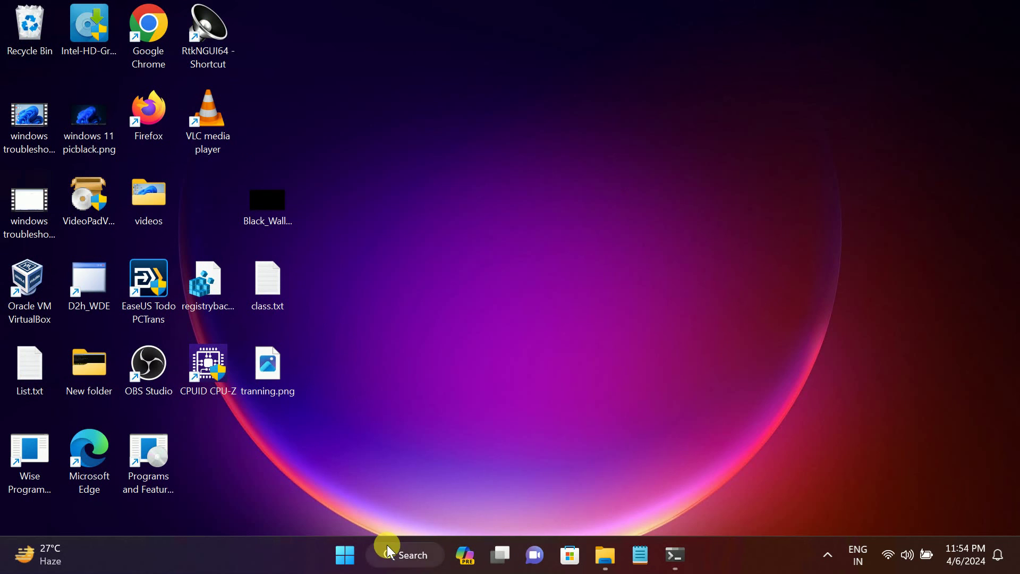
{"action": "left_click", "coordinate": [386, 545]}
{"action": "type", "text": "device Manager"}
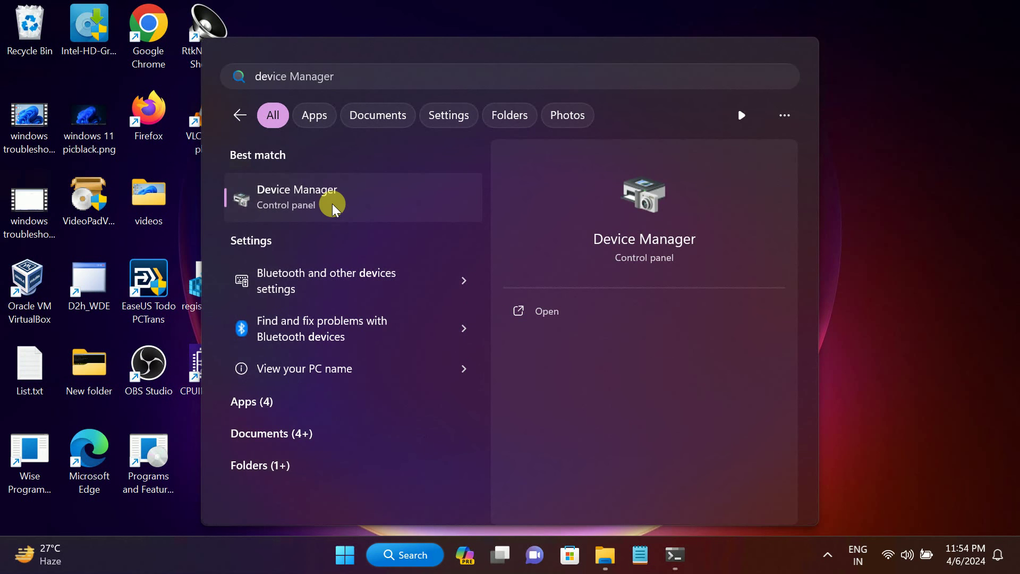
{"action": "left_click", "coordinate": [333, 206]}
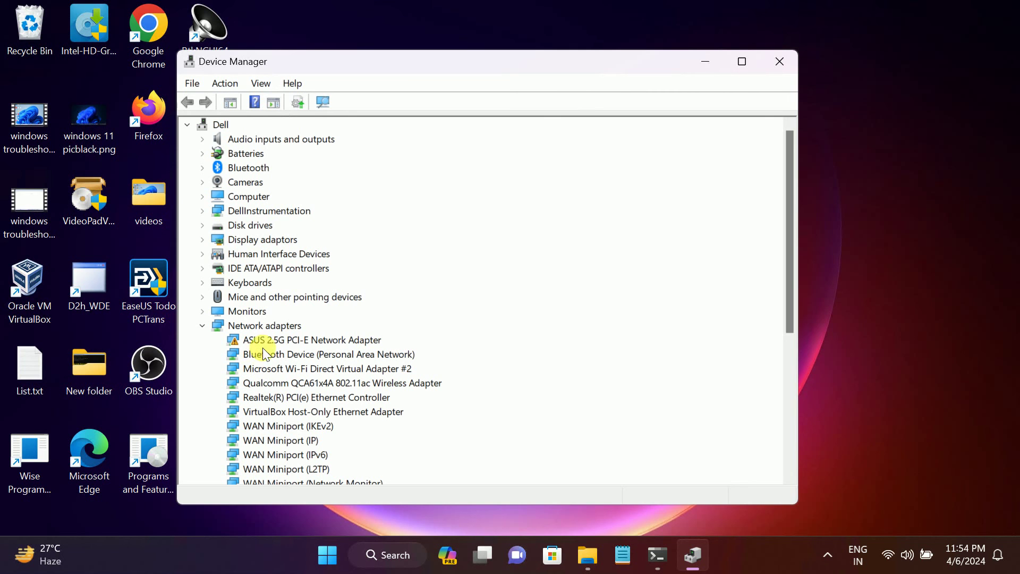
Start the driver update for the Qualcomm QCA61x4A 802.11ac Wireless Adapter.
{"action": "left_click", "coordinate": [336, 369]}
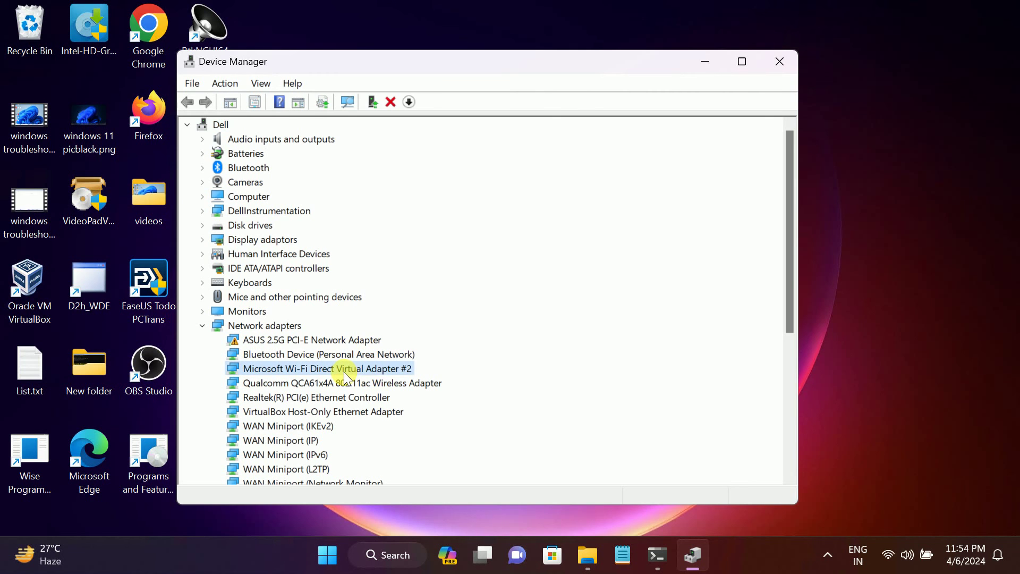
{"action": "right_click", "coordinate": [337, 383]}
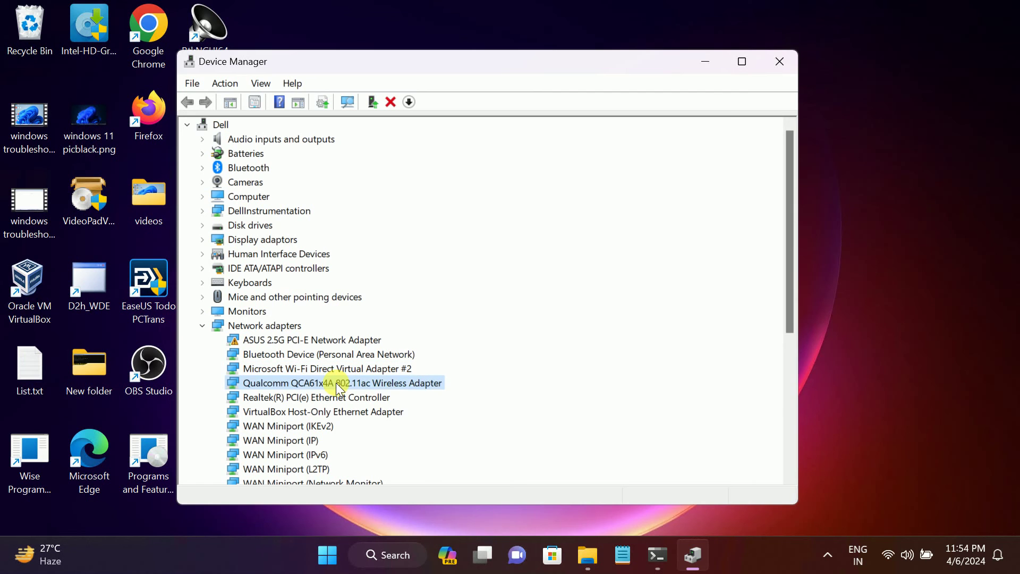
{"action": "left_click", "coordinate": [378, 394]}
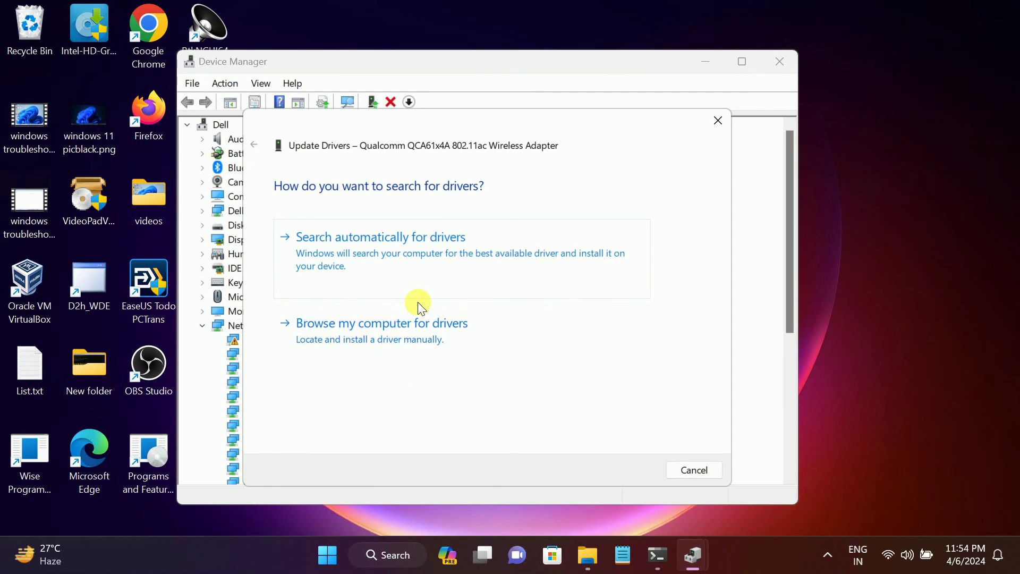
Have Windows search automatically and install the updated Qualcomm adapter driver.
{"action": "left_click", "coordinate": [439, 237]}
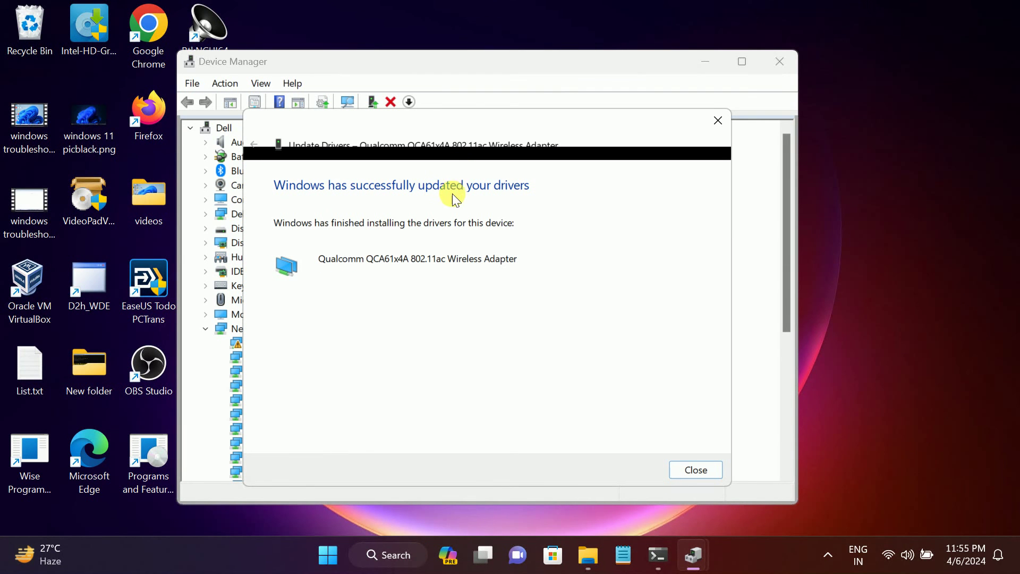
Close the wizard, scan for hardware changes from the Qualcomm adapter, and close Device Manager.
{"action": "left_click", "coordinate": [695, 469]}
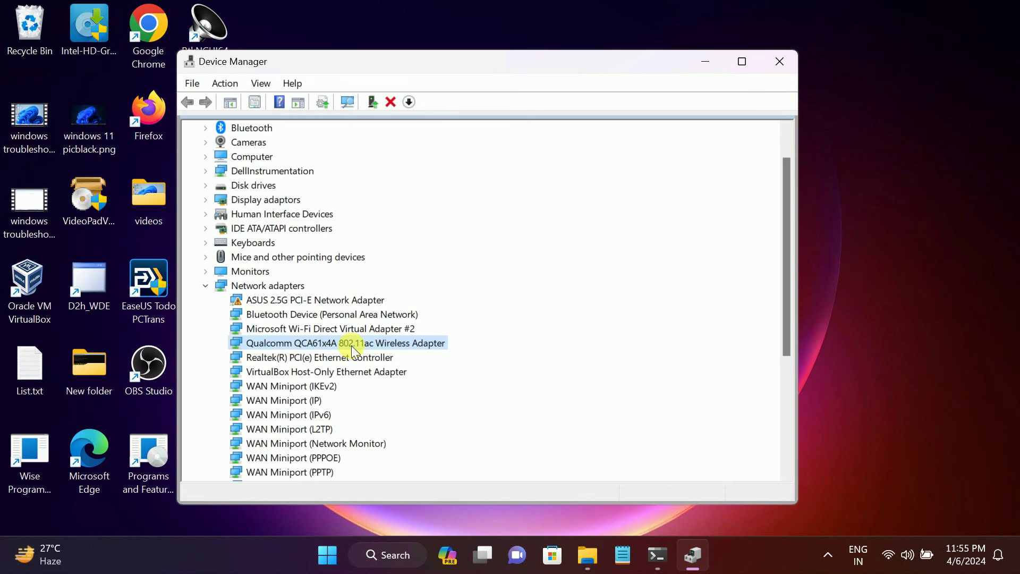
{"action": "right_click", "coordinate": [350, 344]}
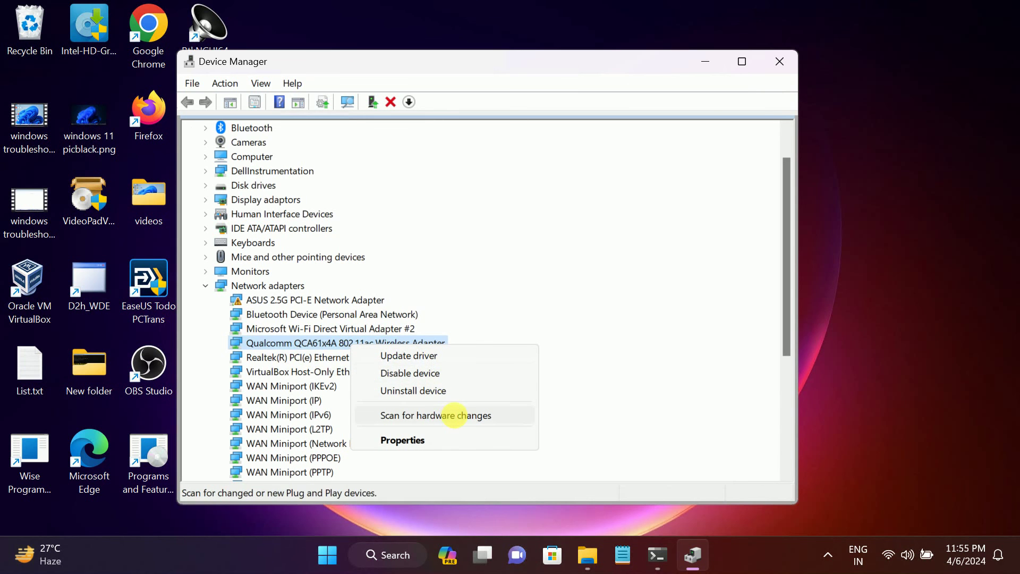
{"action": "left_click", "coordinate": [454, 415]}
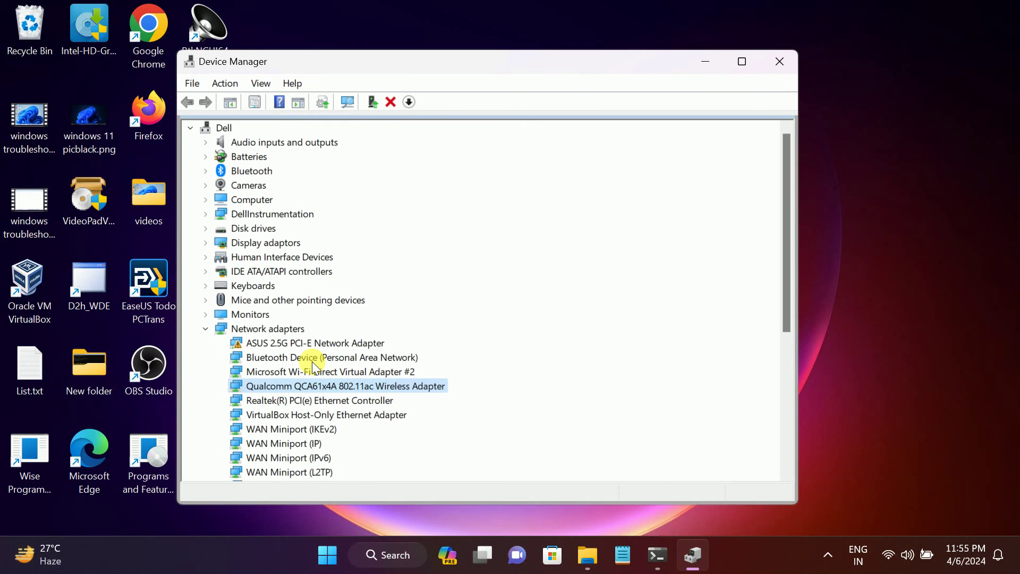
{"action": "left_click", "coordinate": [782, 53]}
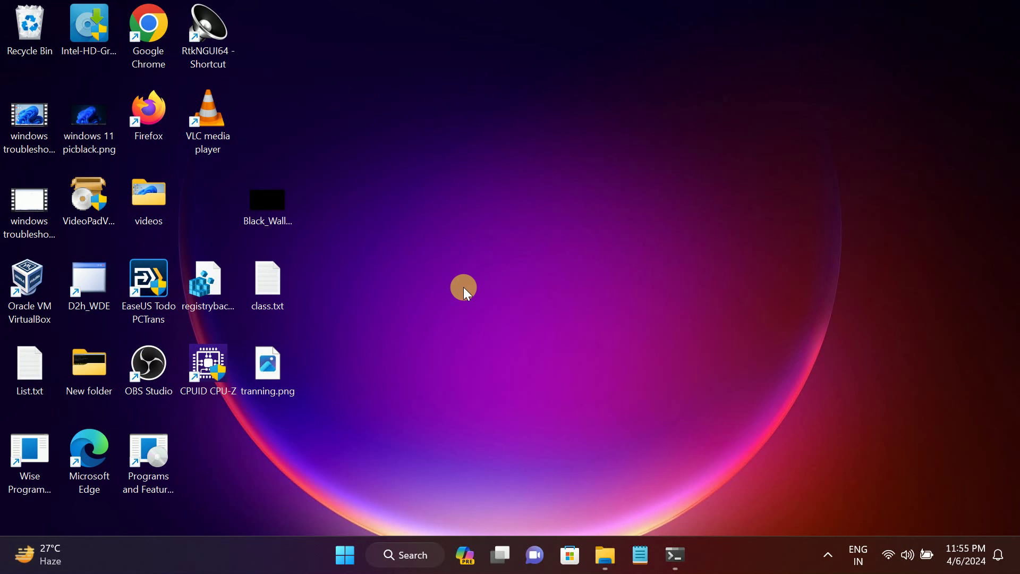